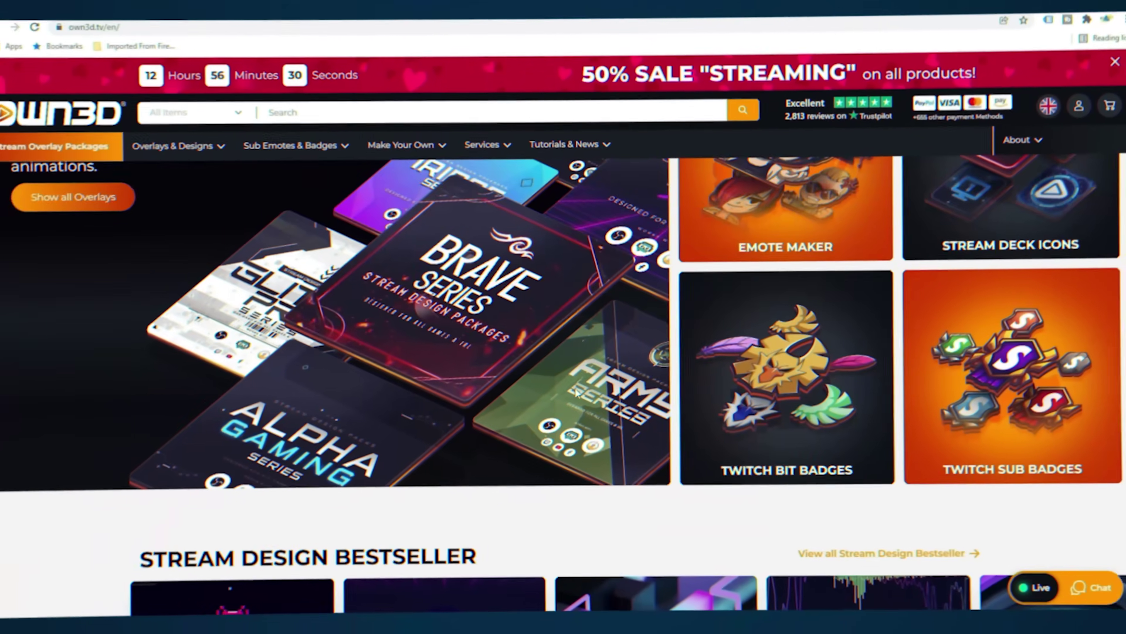
- Scroll through the Twitch sub emotes, then open and browse the Sub Badge Maker page
scroll(575, 390, down, 15)
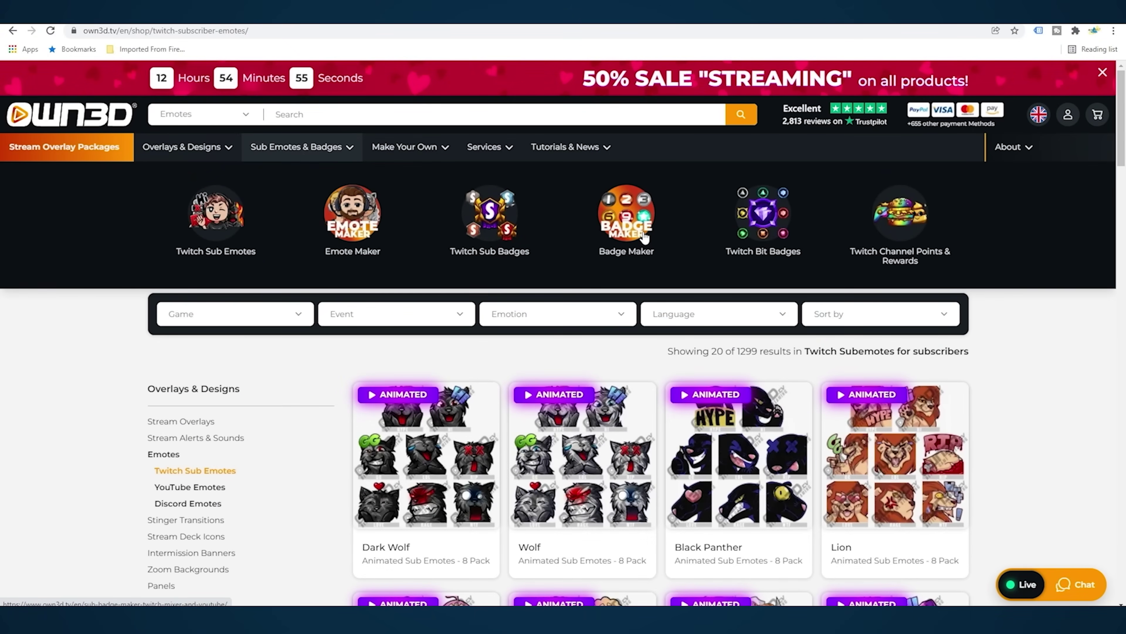
click(644, 238)
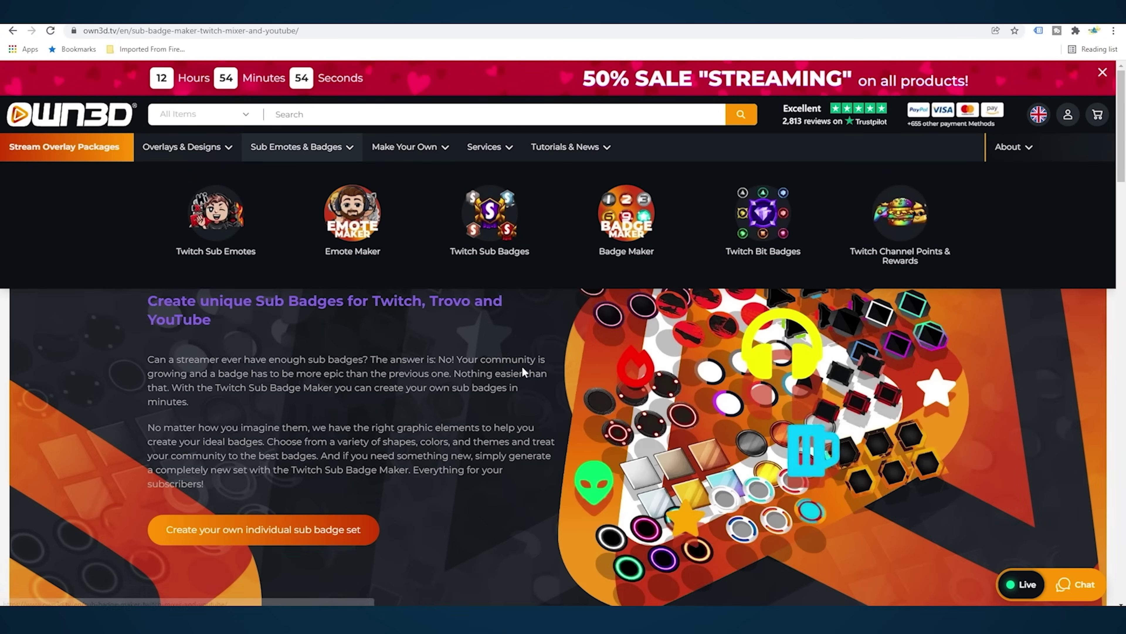
scroll(449, 506, down, 3)
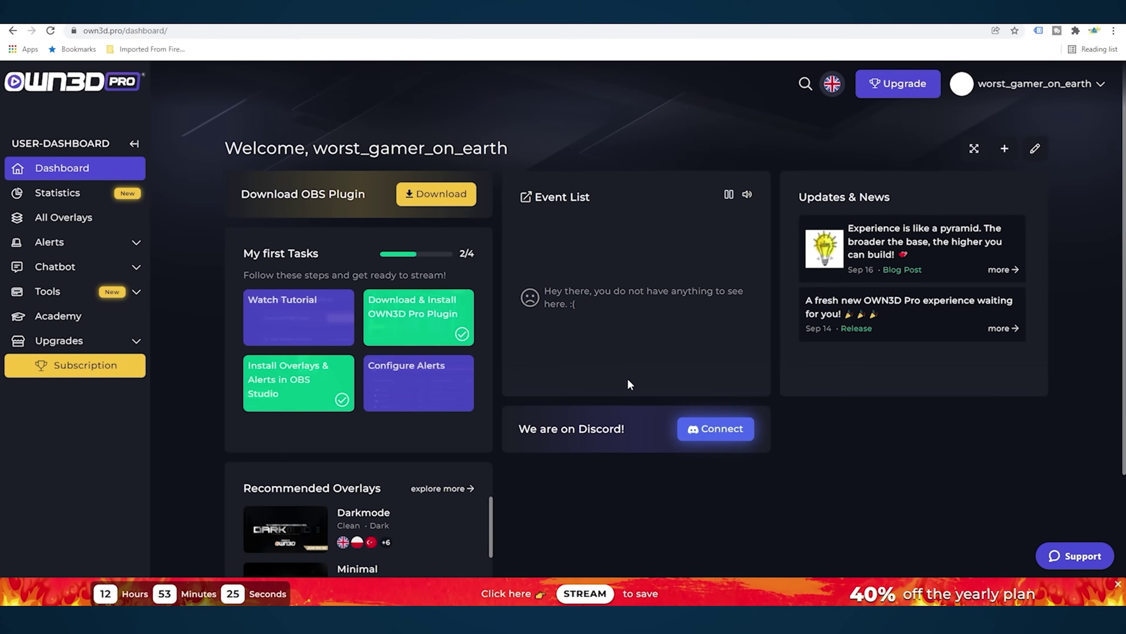
- Download the OWN3D Pro OBS plugin and install a free overlay from OBS's OWN3D Pro browser
click(422, 205)
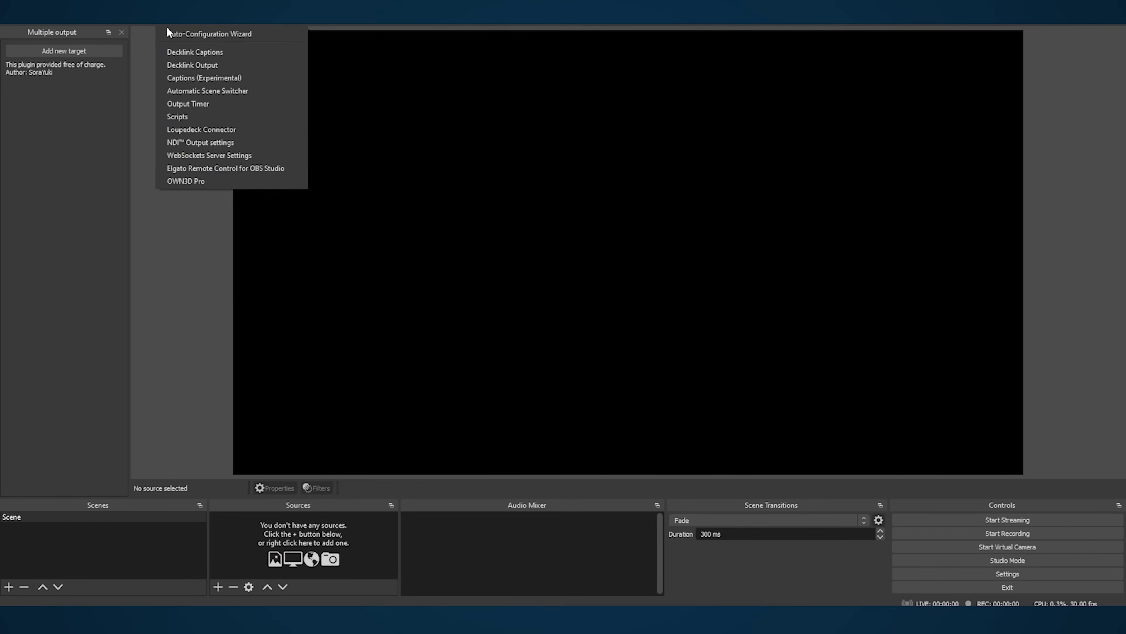
click(185, 181)
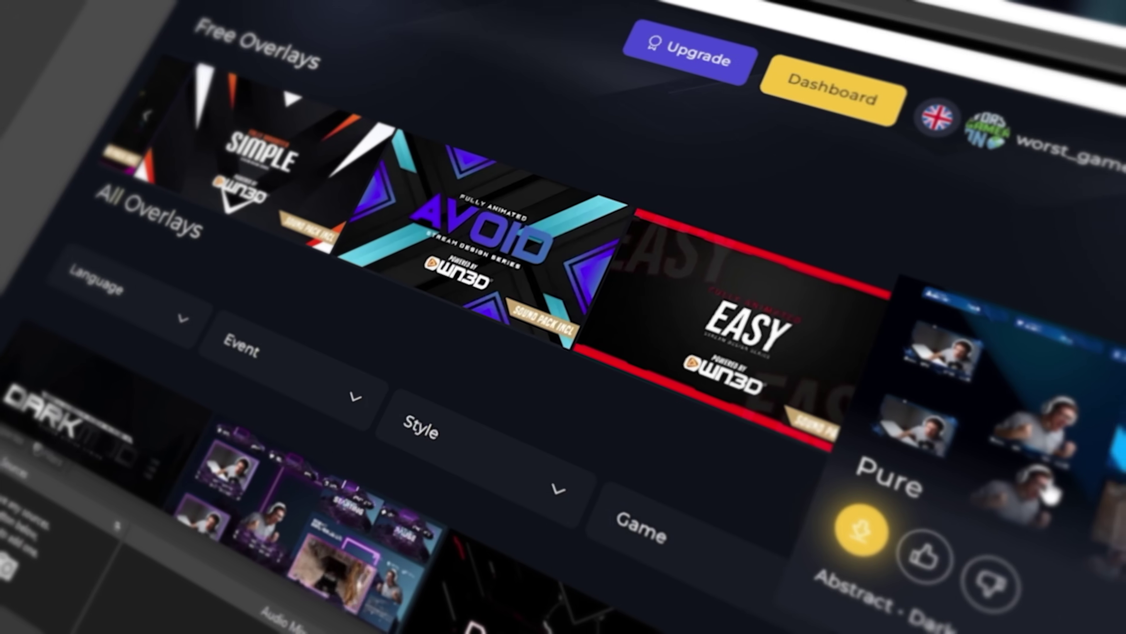
click(1018, 473)
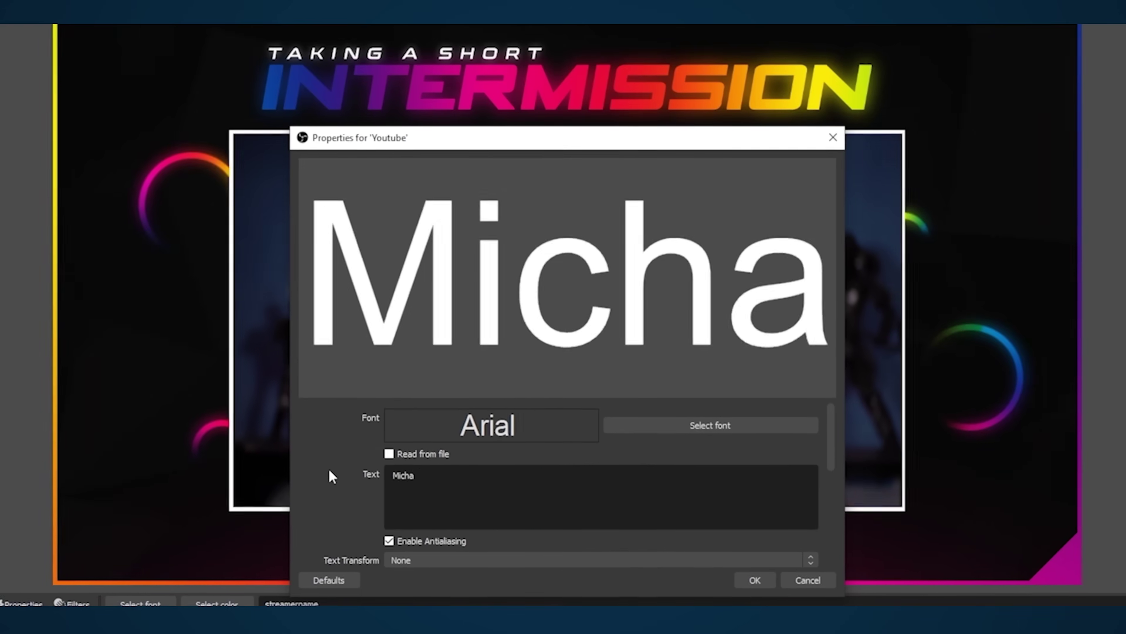
- Put the streamer's name in the overlay text, move it to the canvas bottom, and snap OBS right
text(elFeyrer JR)
key(BackSpace)
key(BackSpace)
key(BackSpace)
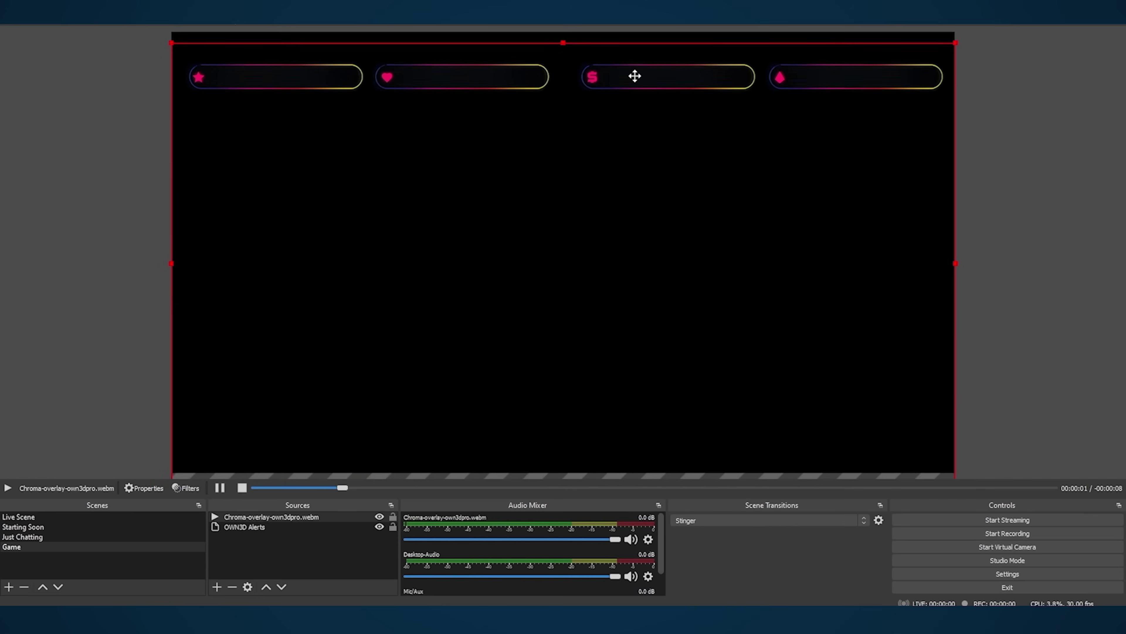
drag(634, 76, 631, 417)
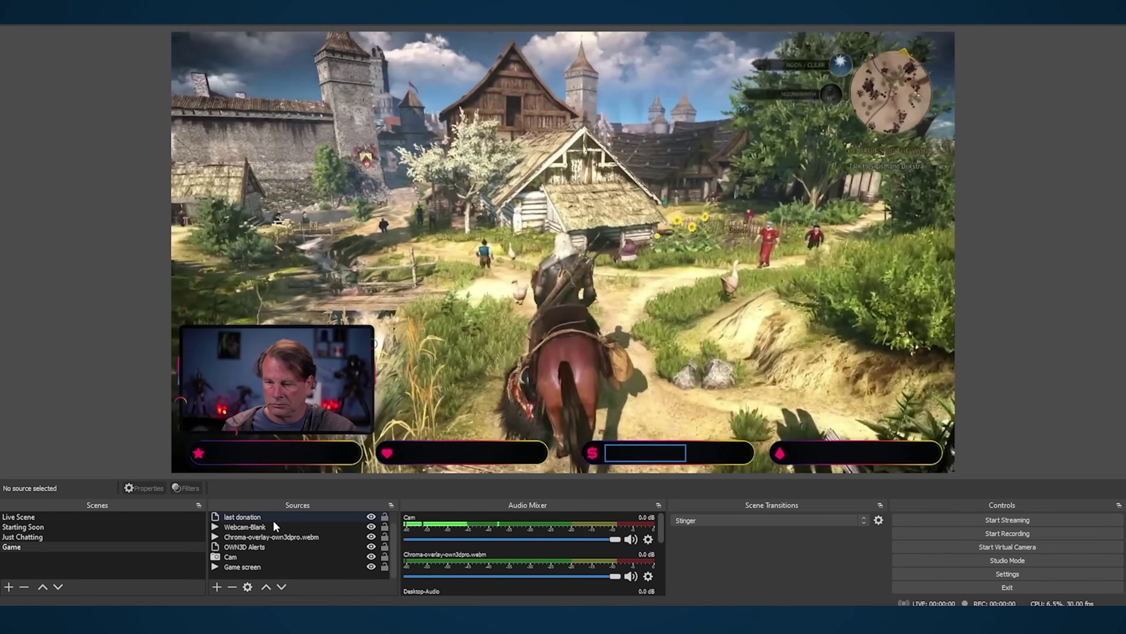
key(super+Right)
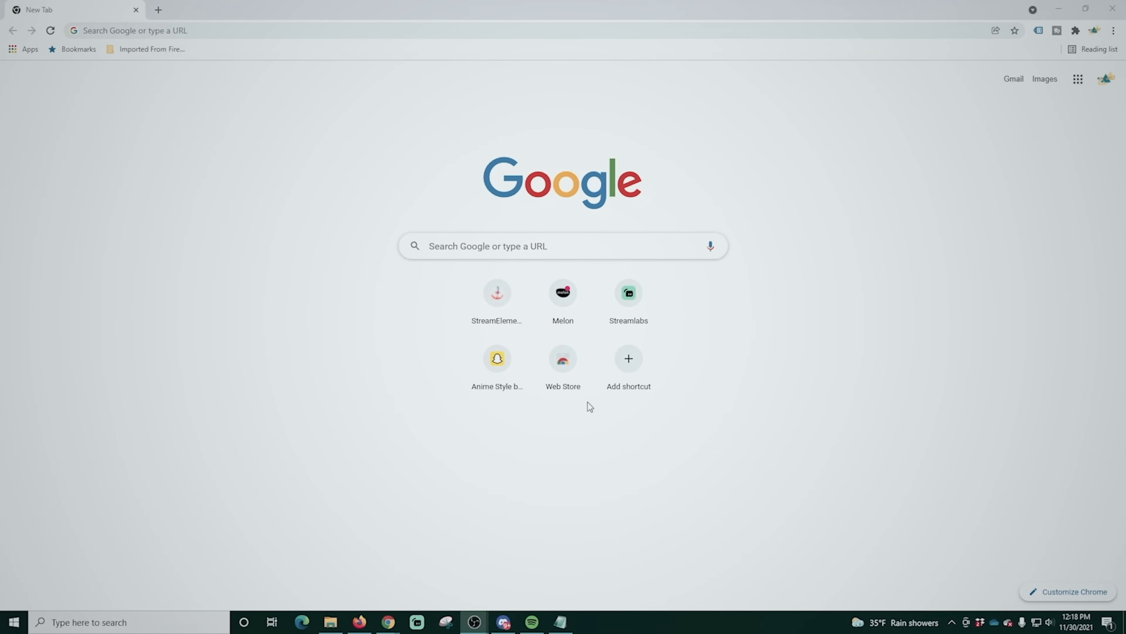
- Search Google for 'Internet speed' and open the Speedtest by Ookla result
click(523, 252)
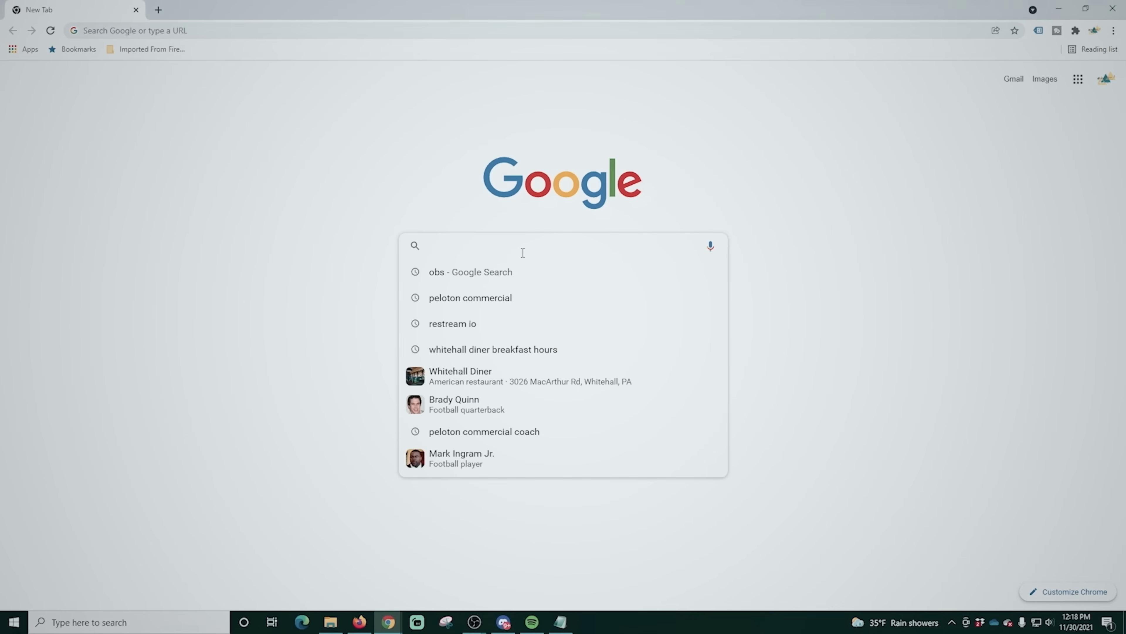
text(Internet )
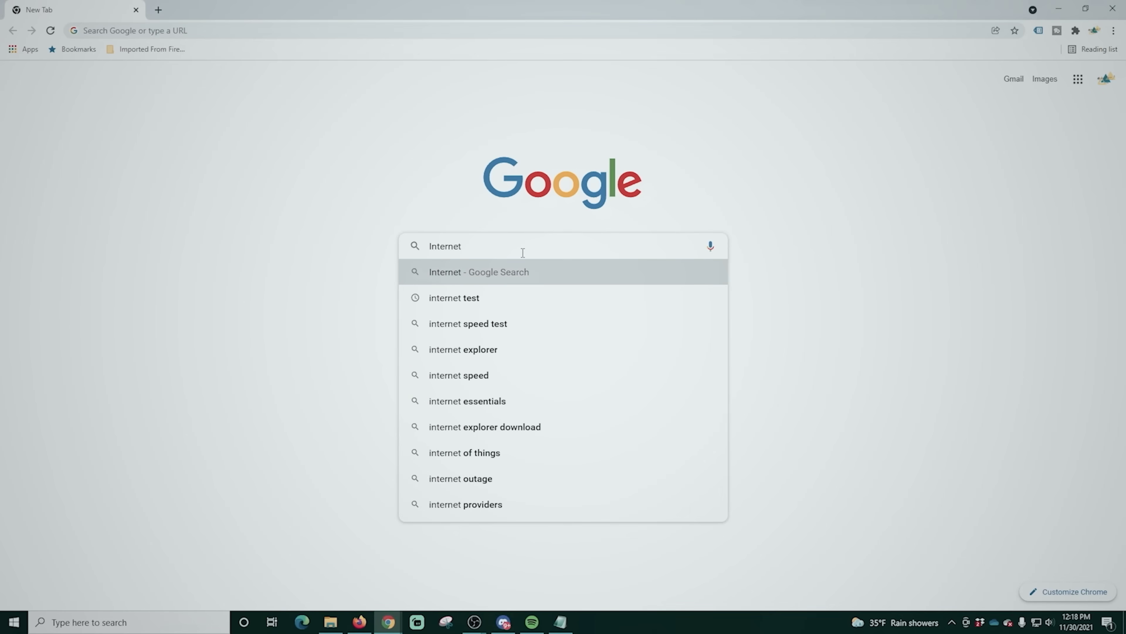
text(speed)
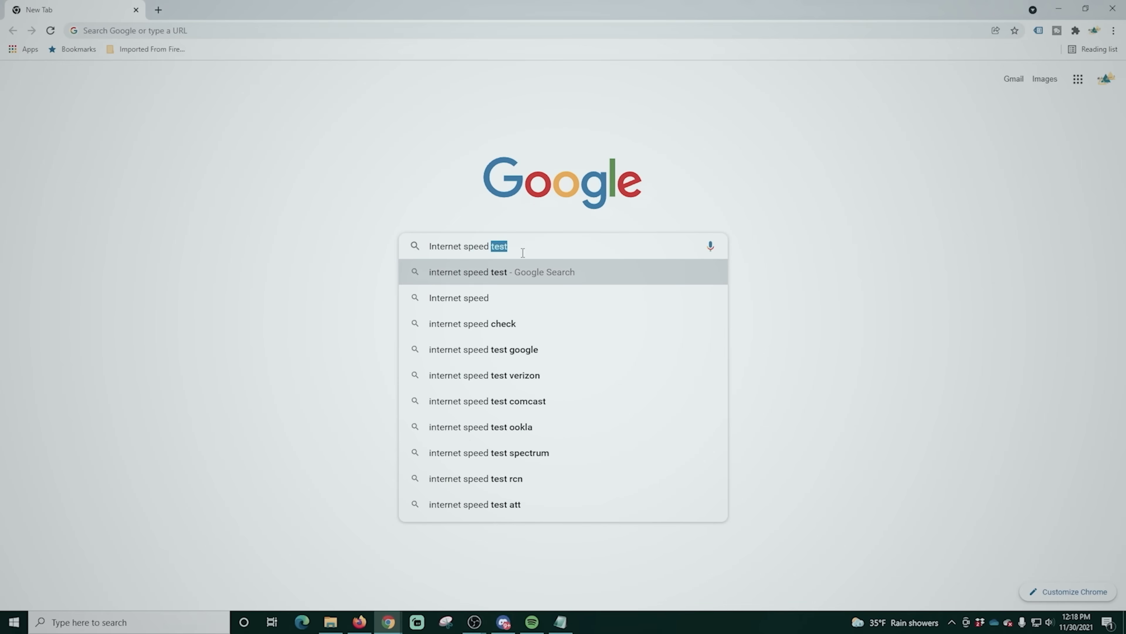
key(Return)
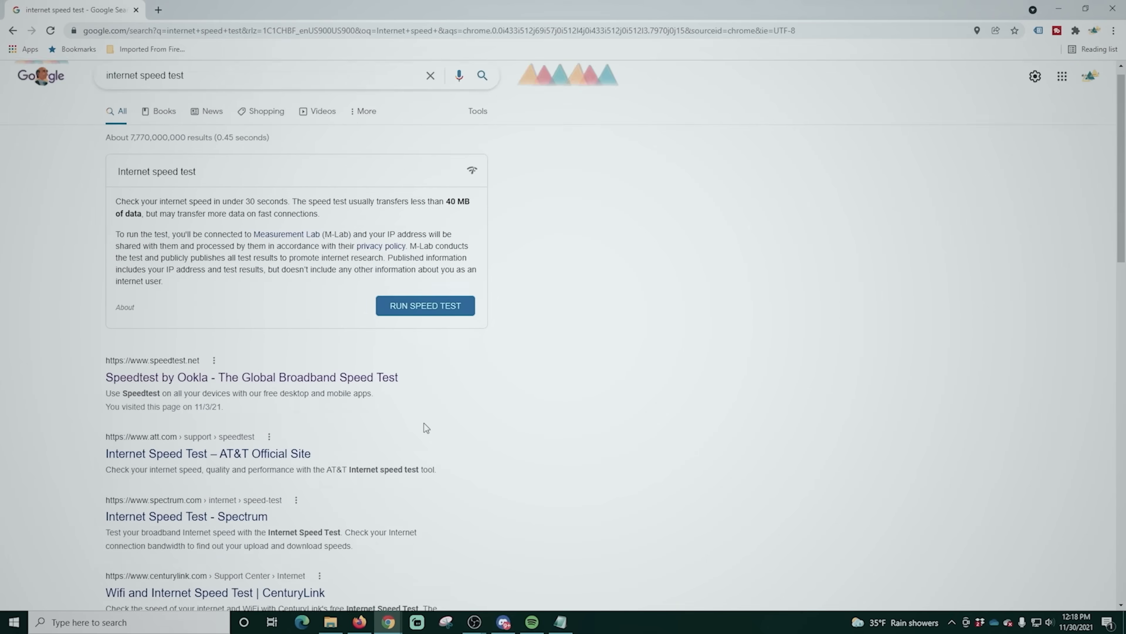
click(297, 330)
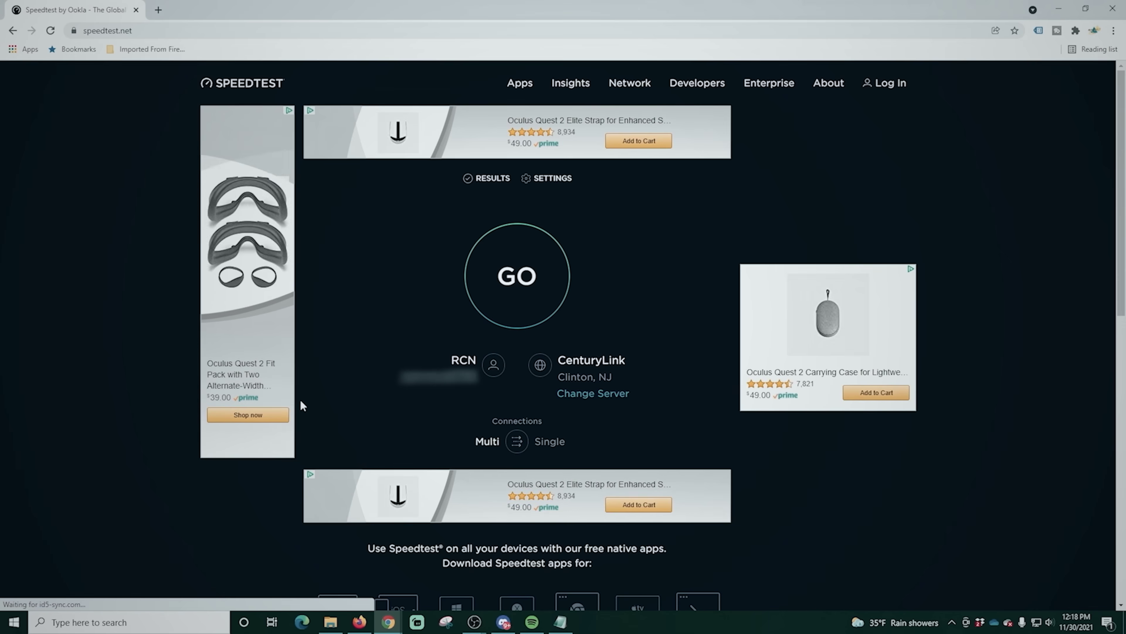
- Start the Speedtest by Ookla test with GO to get download and upload speeds
click(526, 277)
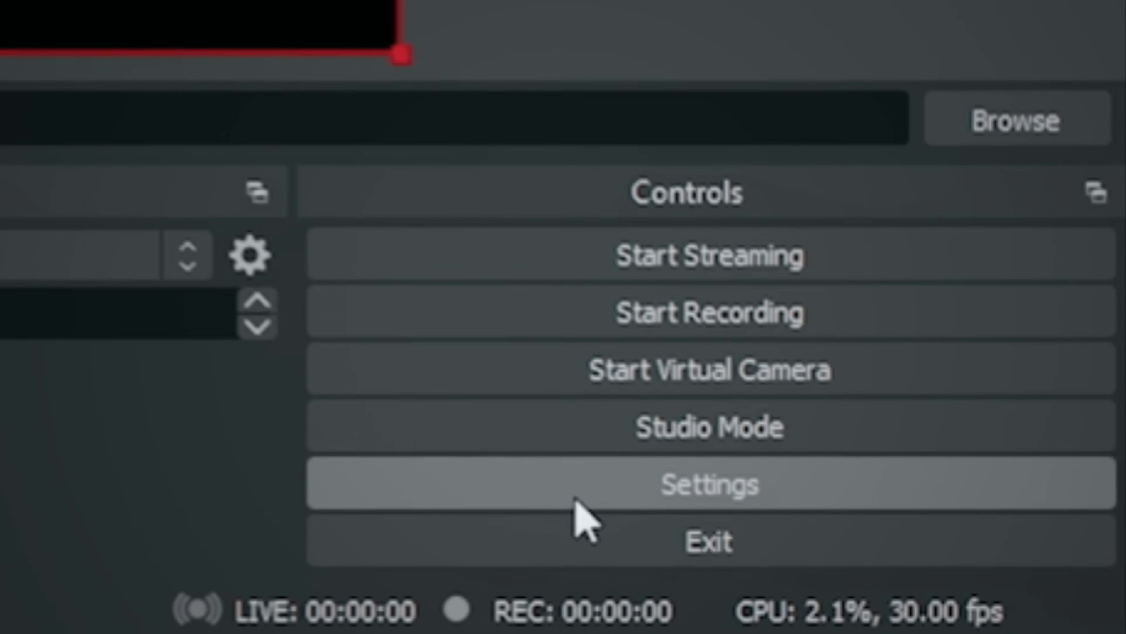
- In Settings > Output, set Output Mode to Advanced to expose the NVENC streaming encoder options
click(572, 500)
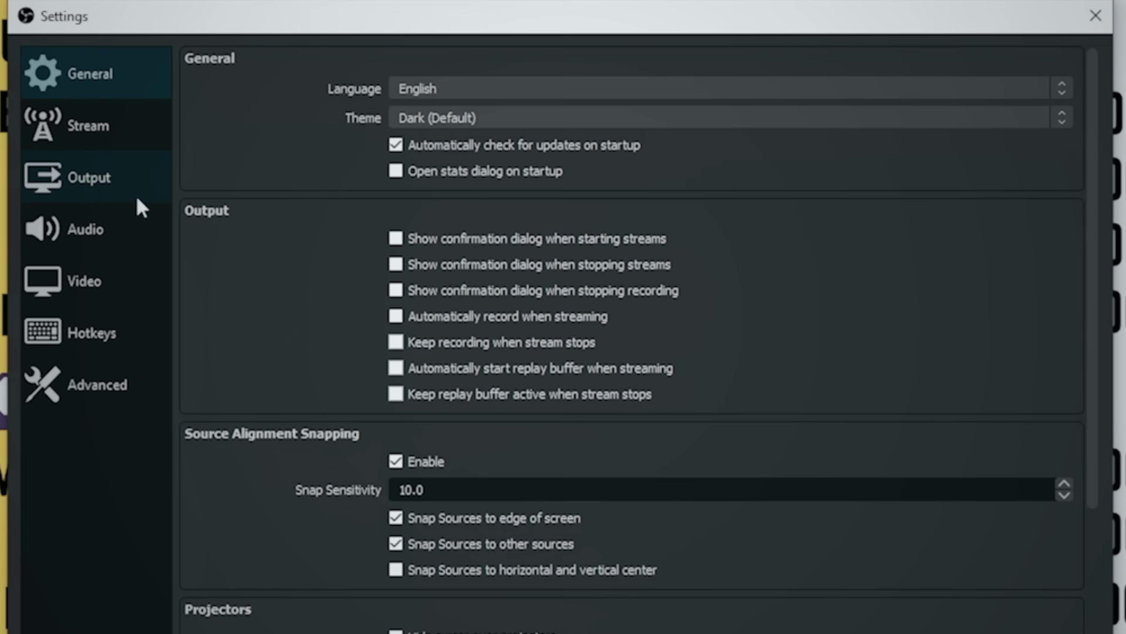
click(86, 182)
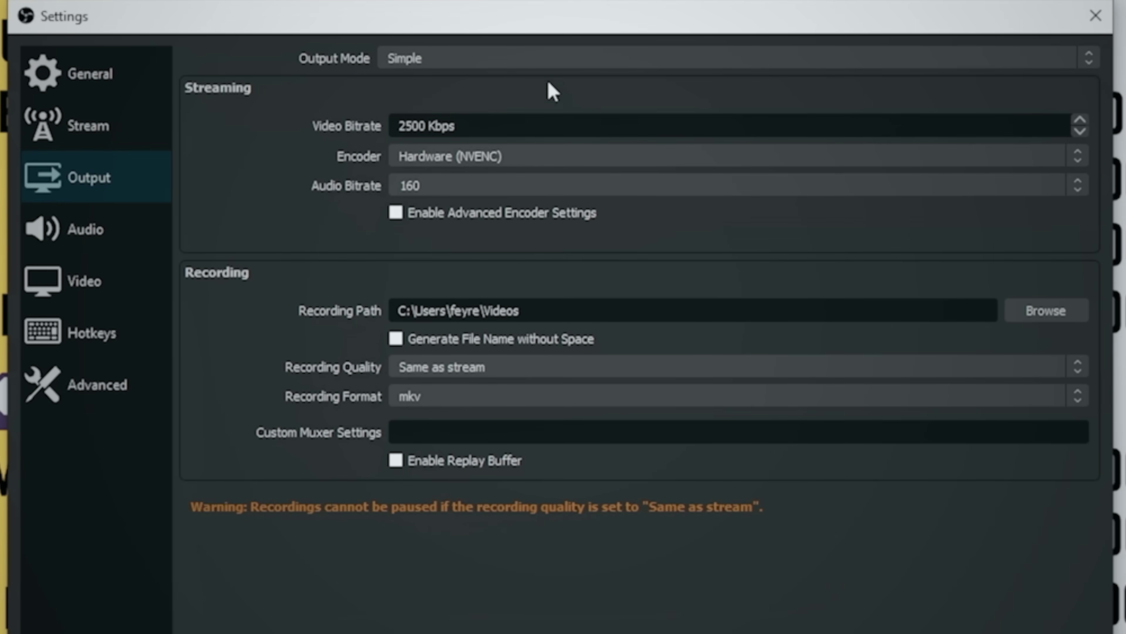
click(552, 62)
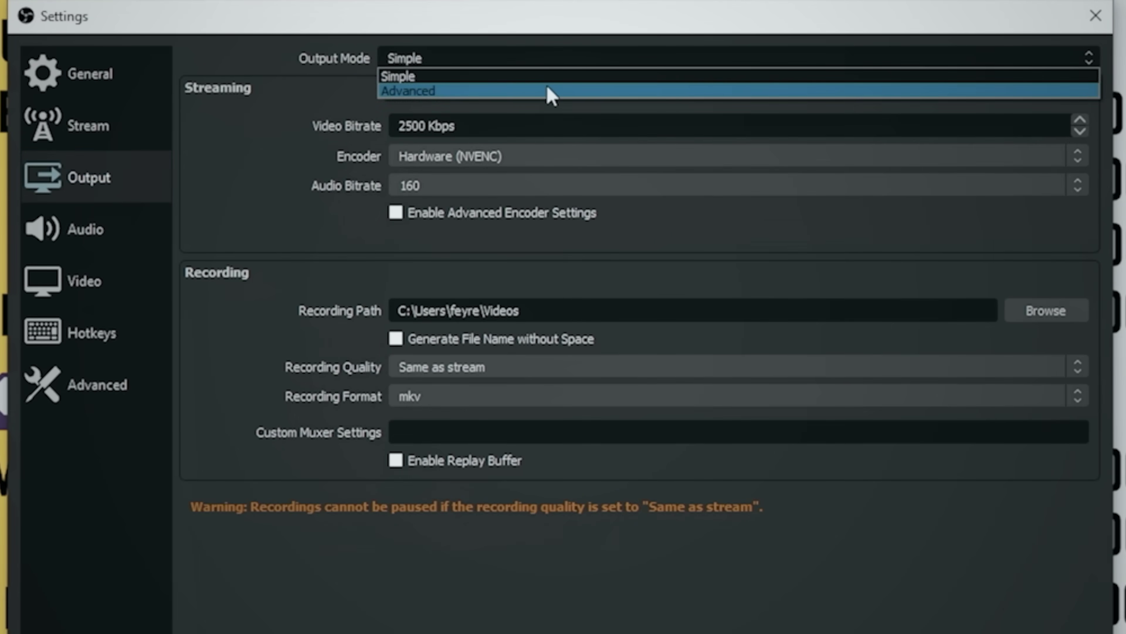
click(548, 91)
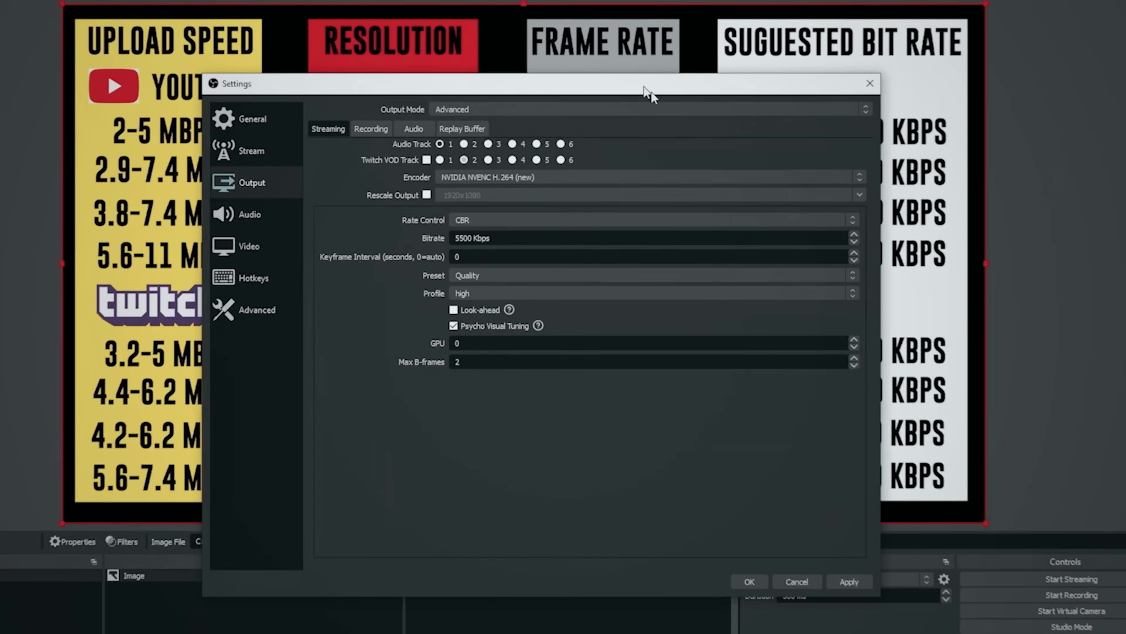
- Enter a 6000 Kbps streaming bitrate, then try 9000 while checking the bitrate chart
drag(650, 91, 799, 116)
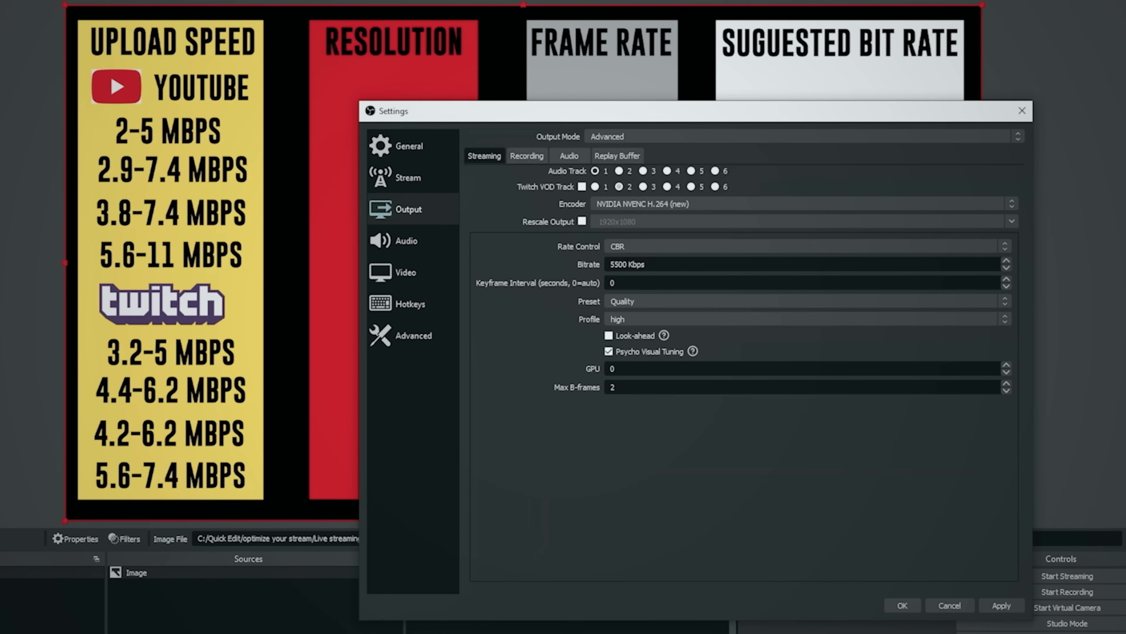
double_click(618, 264)
text(6000)
drag(605, 107, 480, 318)
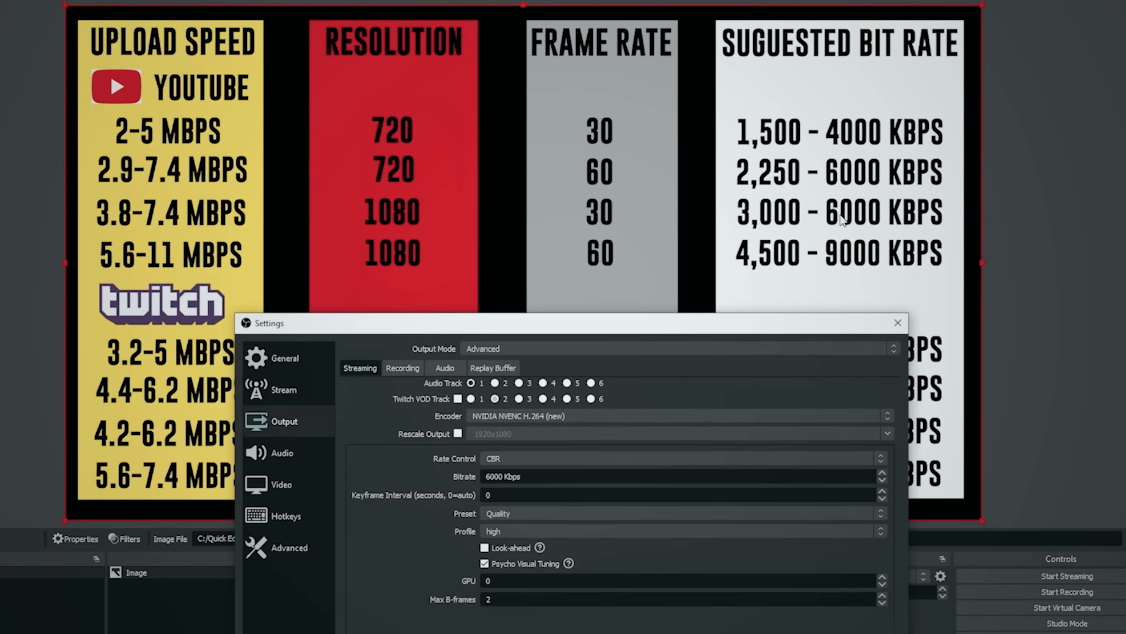
drag(581, 331, 594, 140)
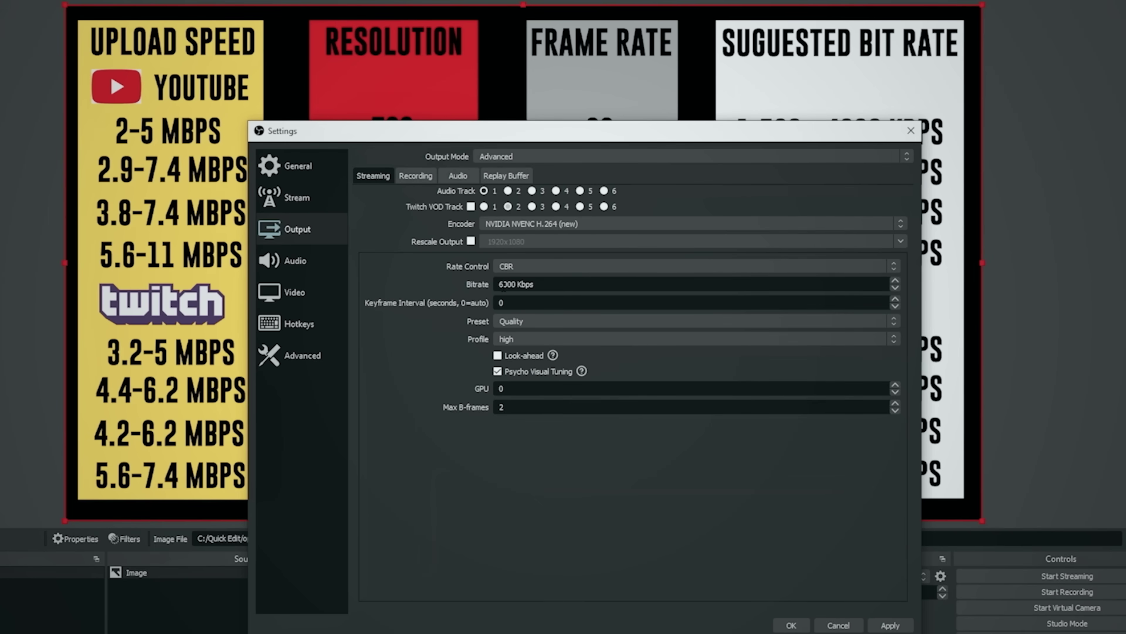
key(BackSpace)
text(9)
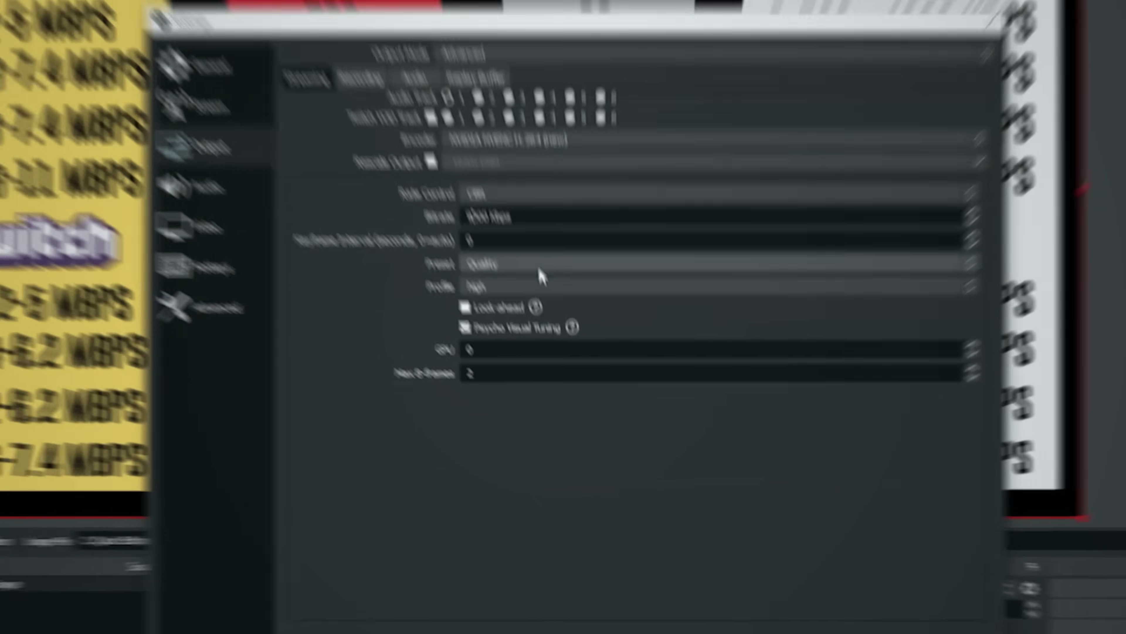
- Keep the Quality preset, turn off Psycho Visual Tuning, and set the bitrate back to 6000
click(558, 322)
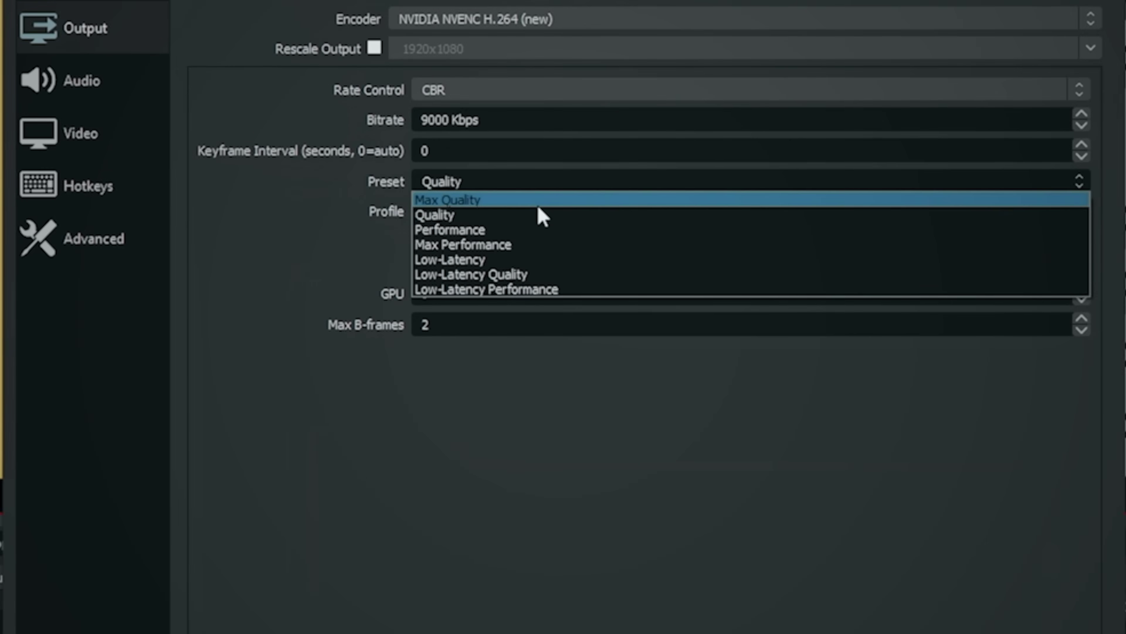
click(518, 215)
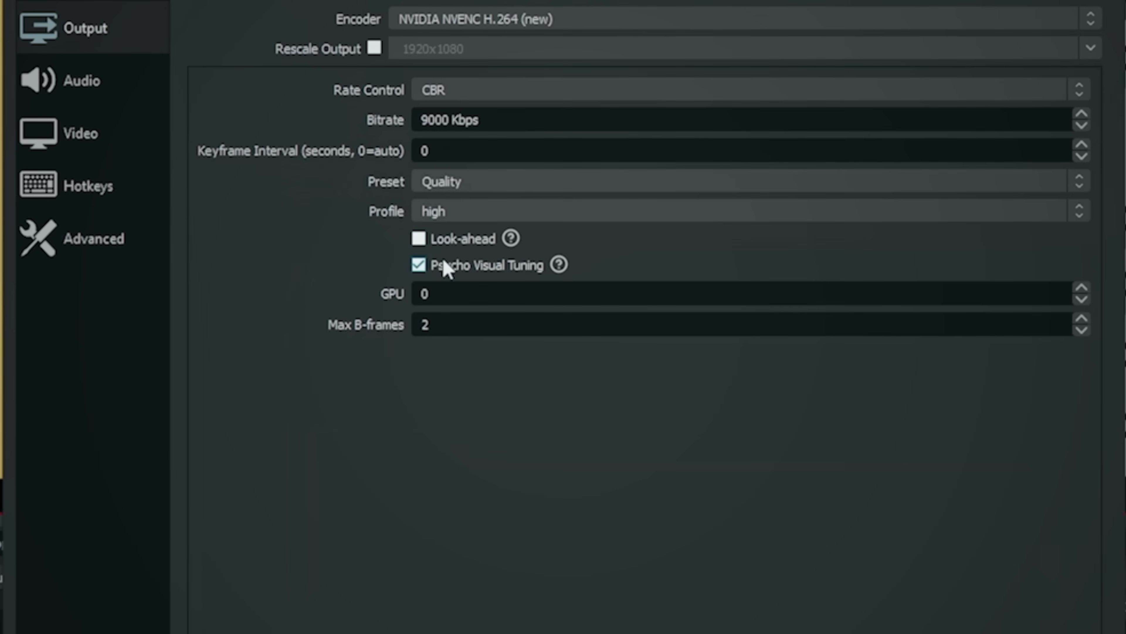
click(421, 265)
drag(428, 119, 416, 128)
text(6)
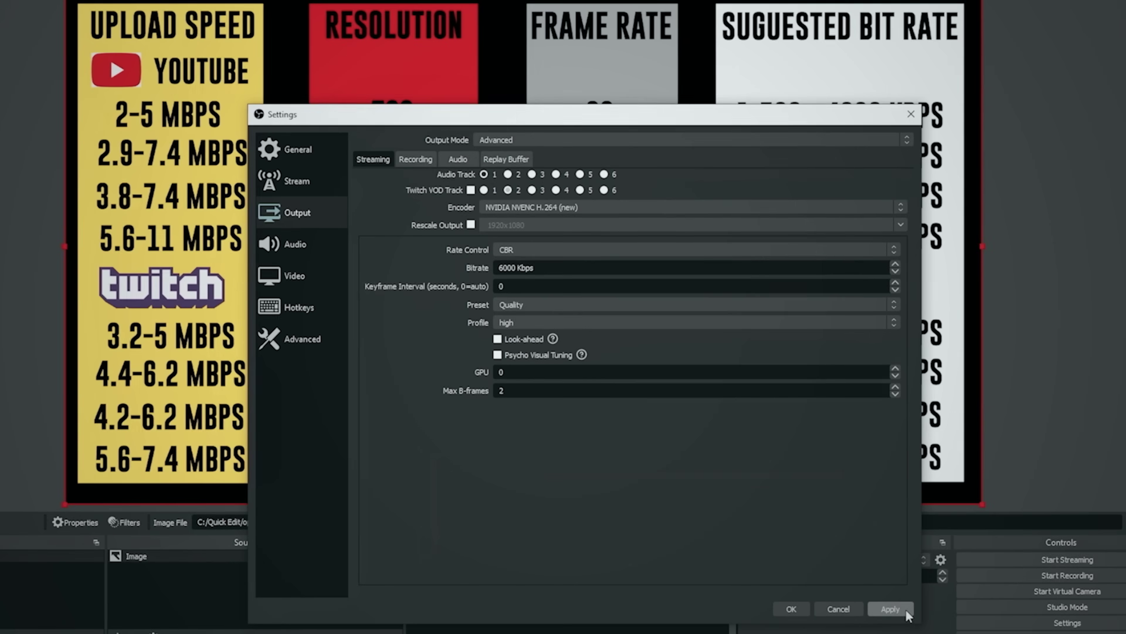
- Apply the settings, then try the x264 encoder at 6000 Kbps with the veryfast CPU preset
click(890, 608)
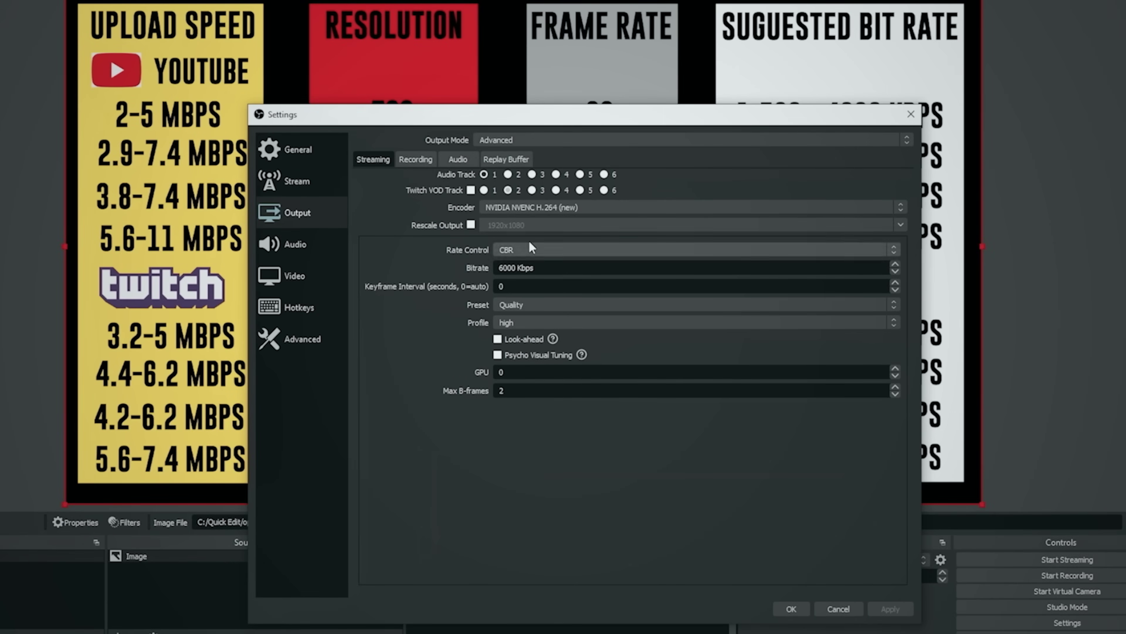
click(544, 207)
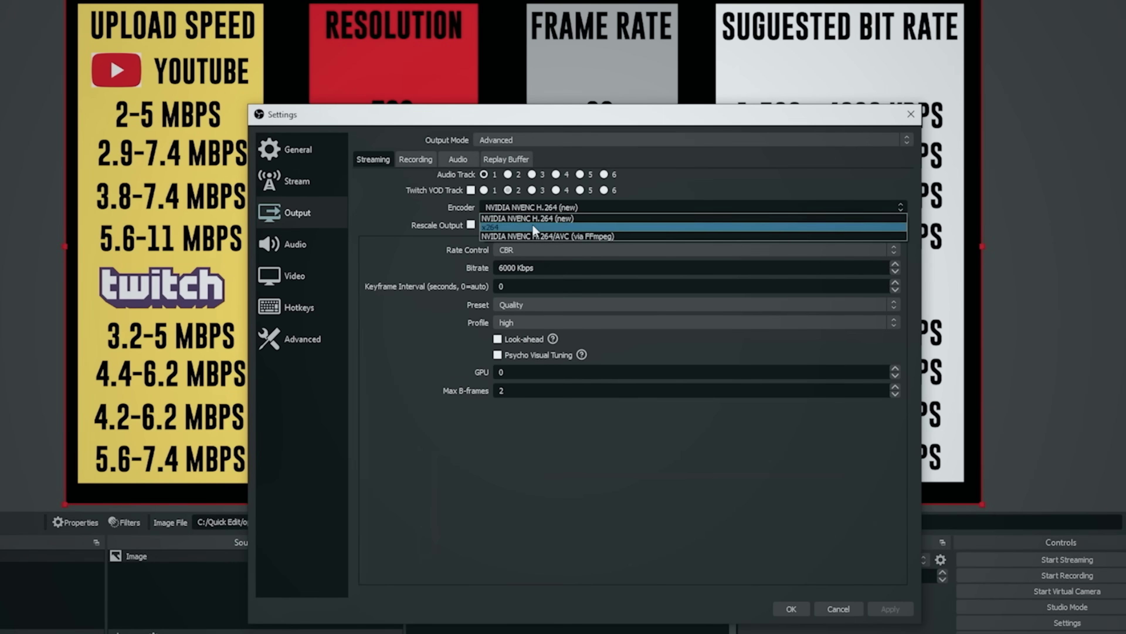
click(532, 223)
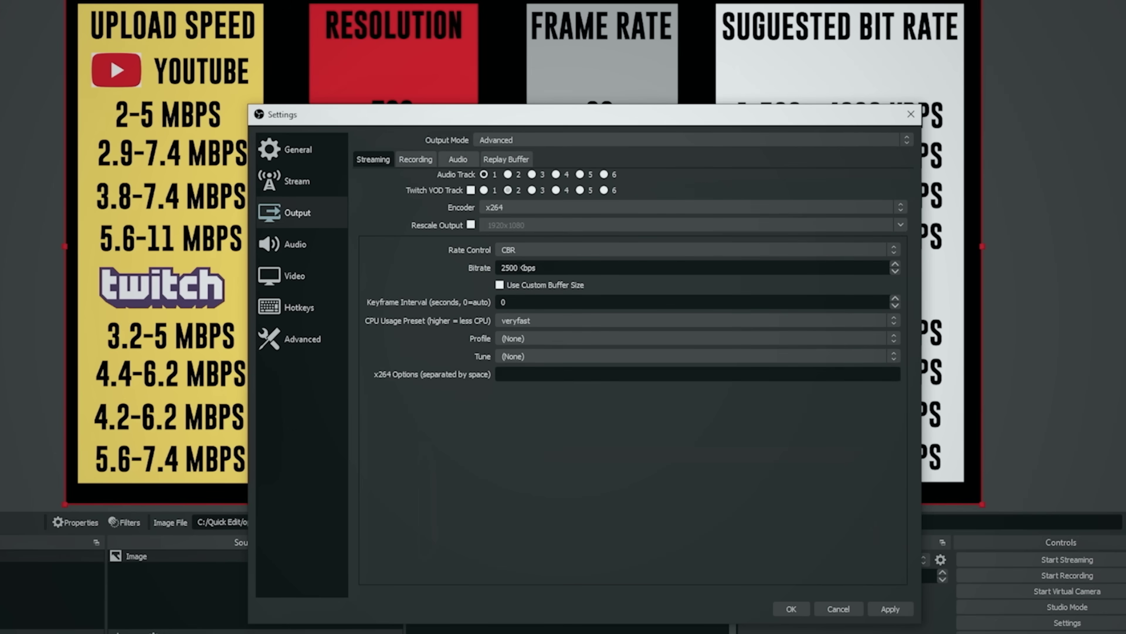
text(6000)
click(559, 320)
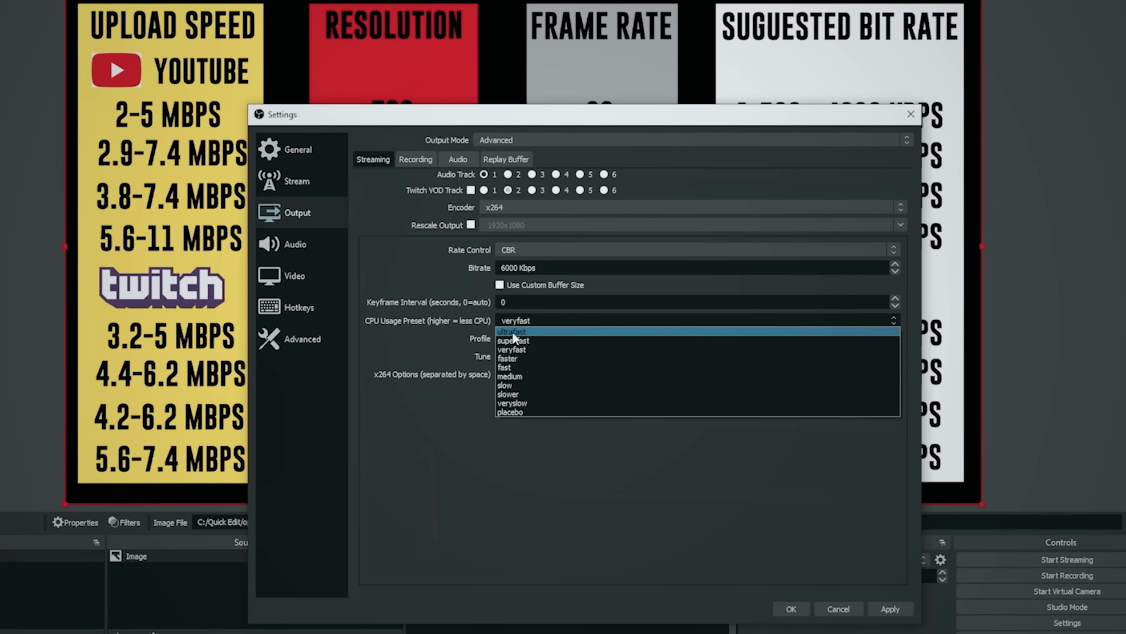
click(510, 350)
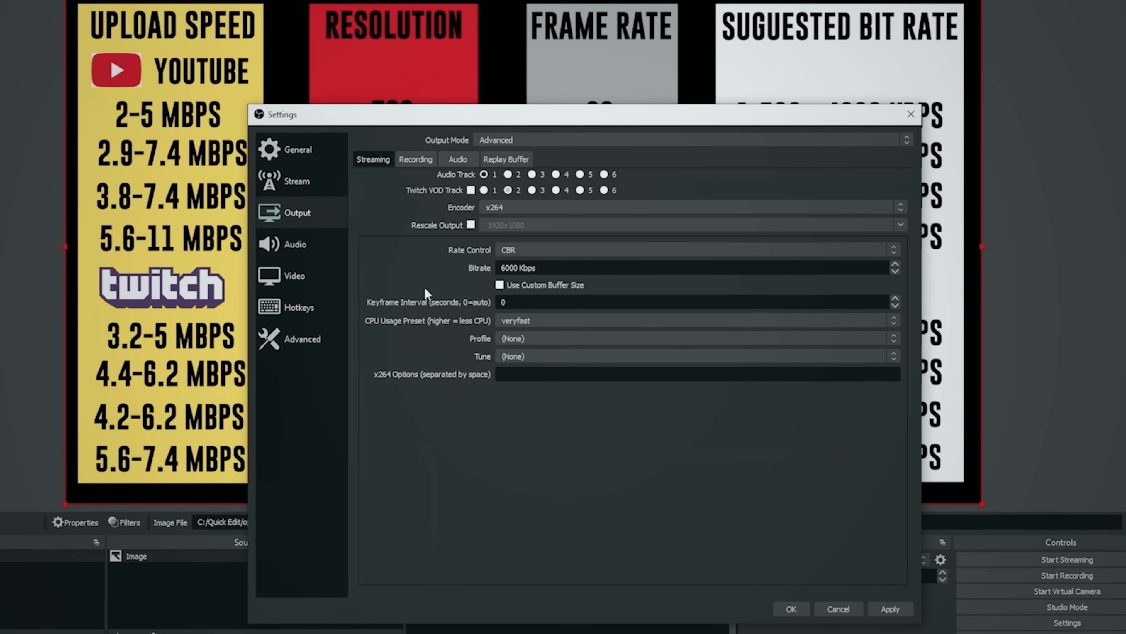
- Switch the encoder back to NVIDIA NVENC H.264 (new) and go to the Audio settings
click(513, 203)
click(514, 220)
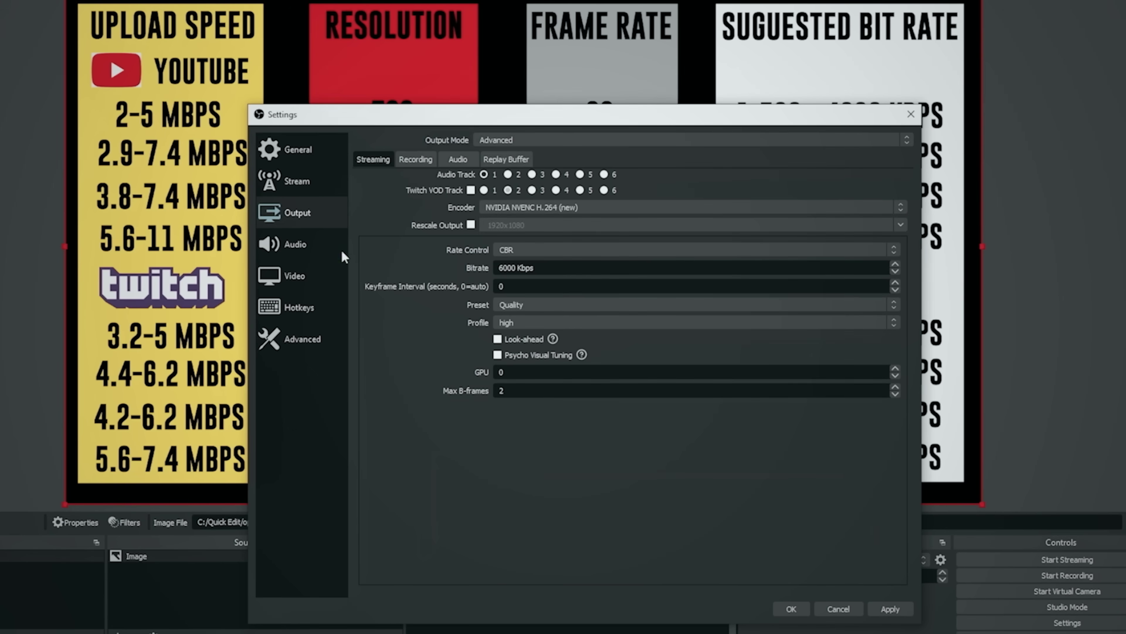
click(276, 243)
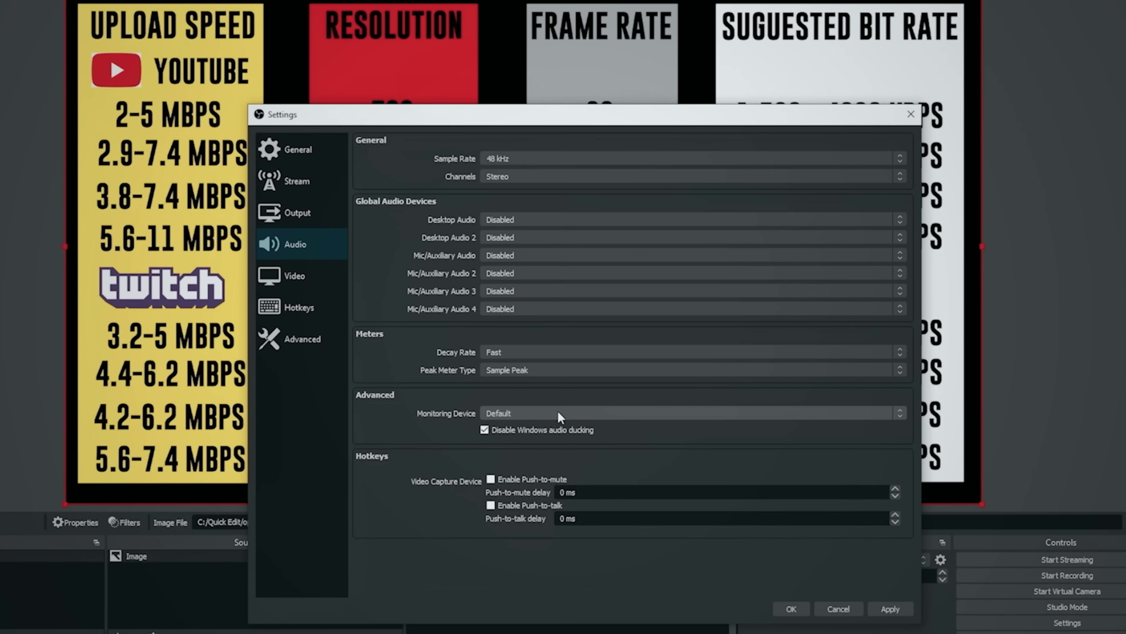
- Pick Headset Earphone (Zone Wireless Plus) from the Monitoring Device list
click(558, 413)
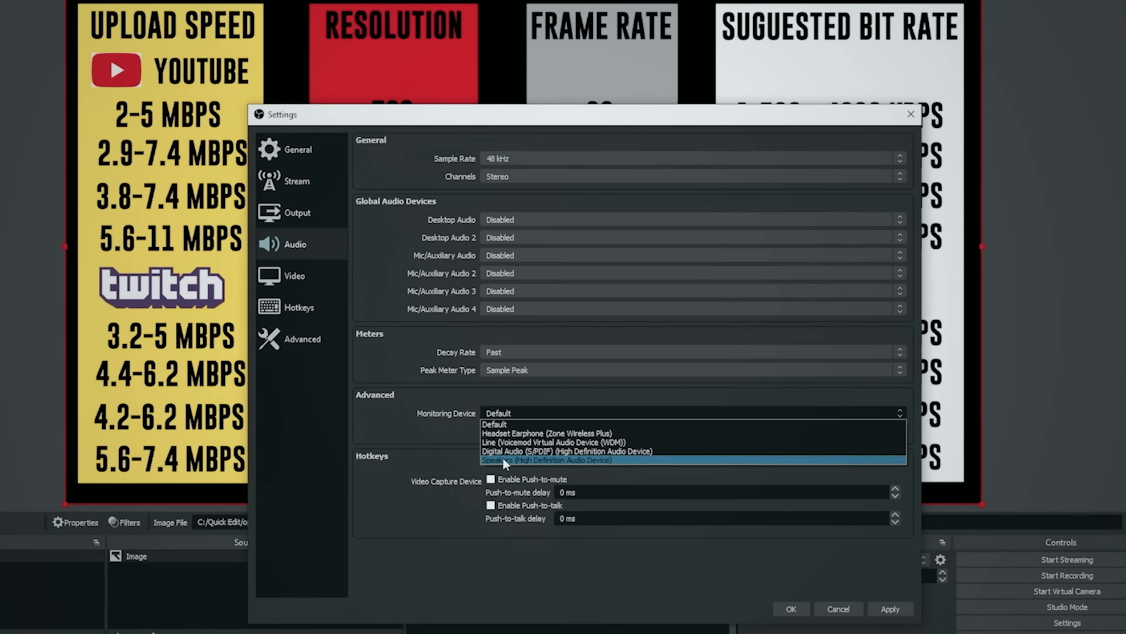
click(511, 433)
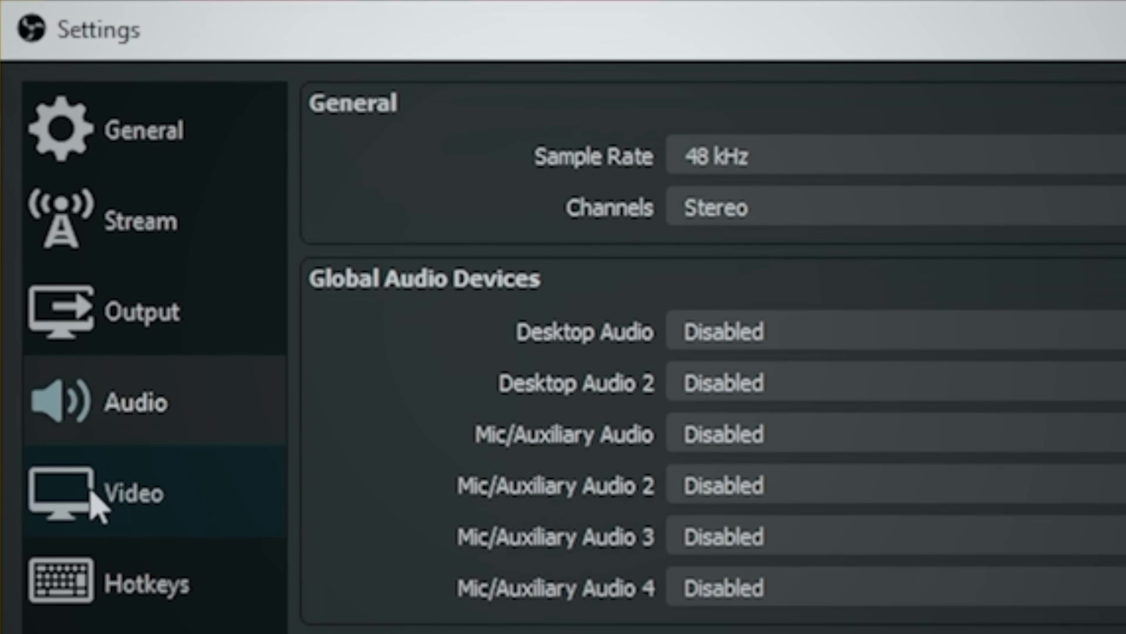
- On the Video page, set output resolution to 1920x1080 and frame rate to 30 FPS after trying 60
click(92, 494)
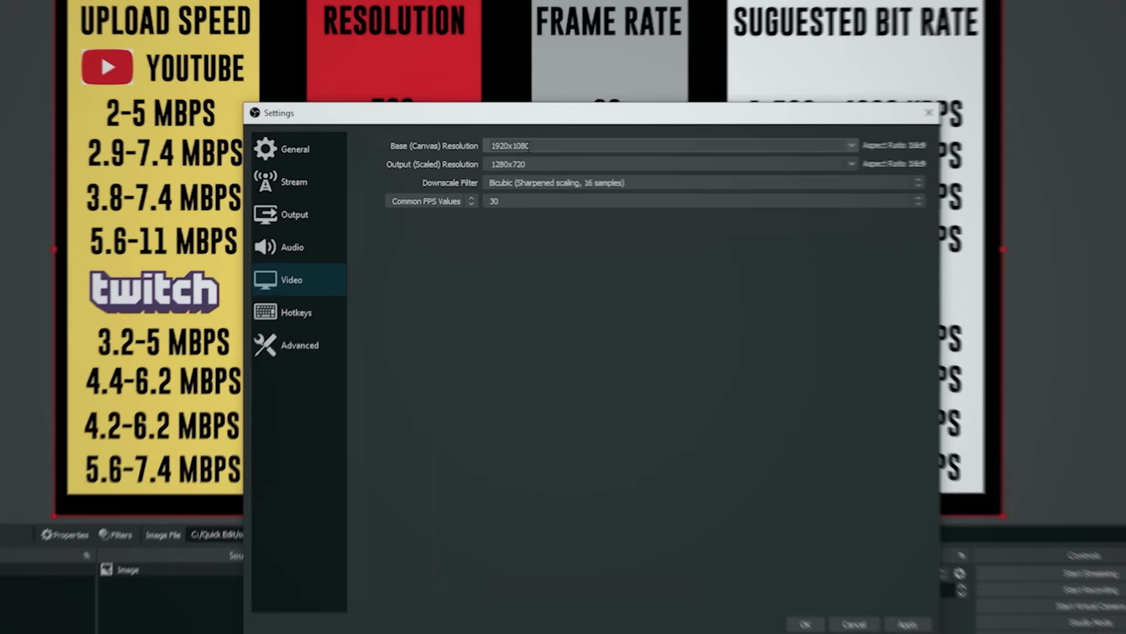
click(851, 164)
click(534, 179)
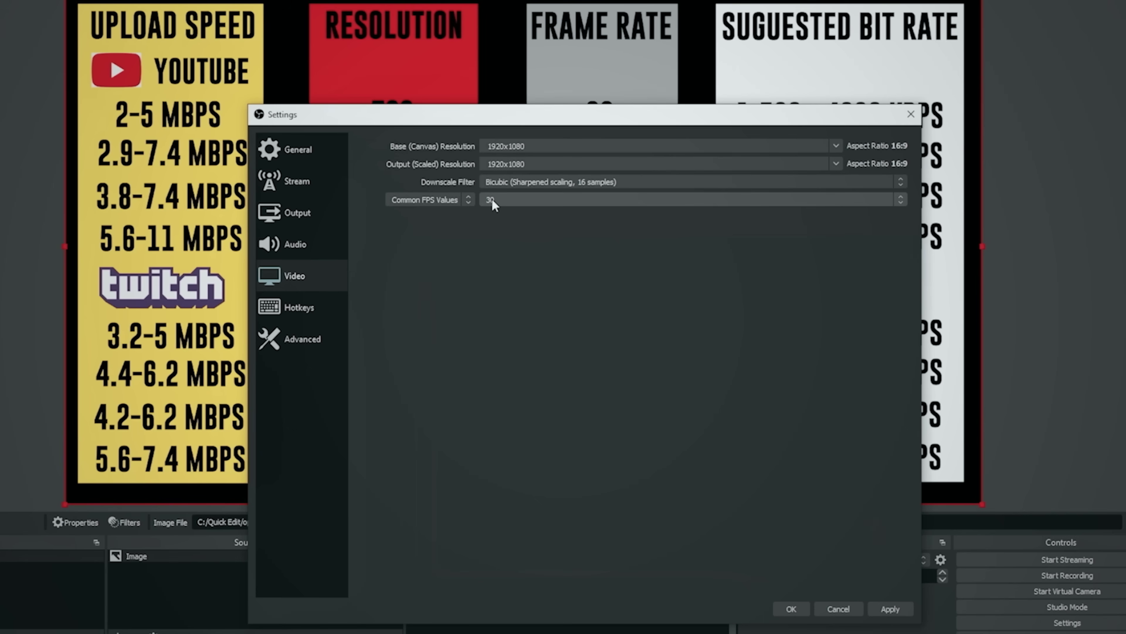
click(899, 199)
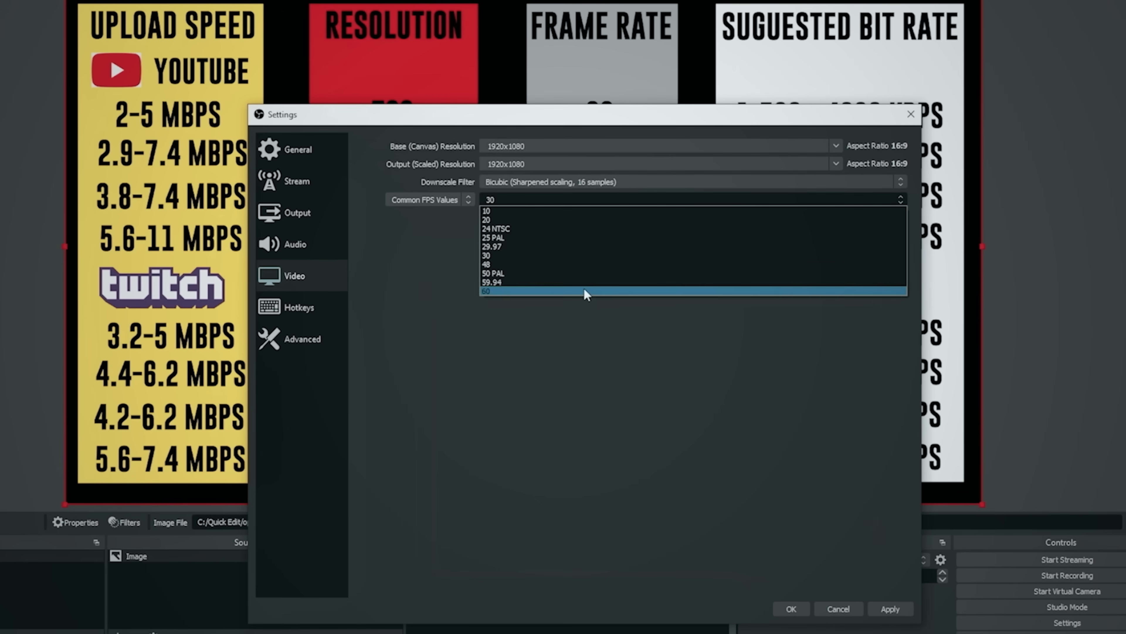
click(586, 291)
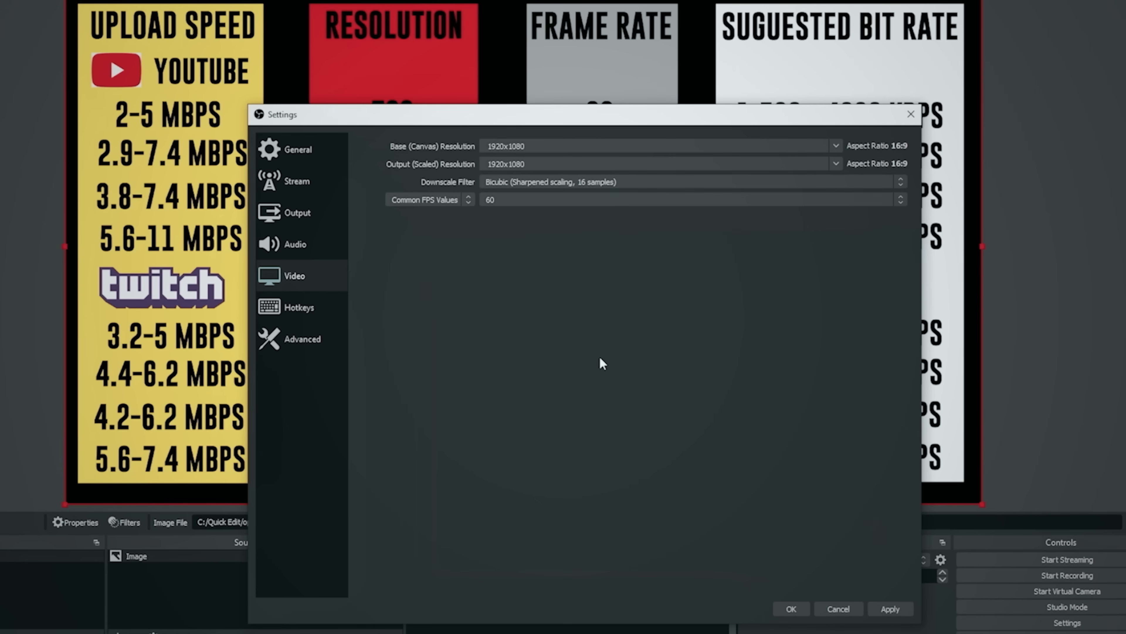
click(900, 201)
click(615, 261)
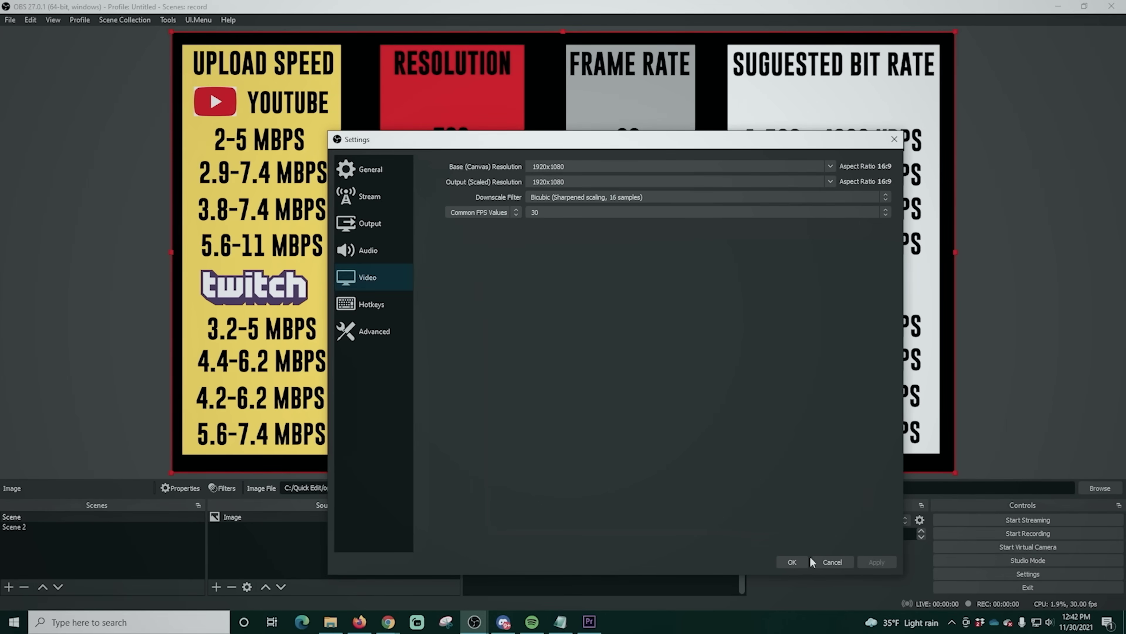
- Confirm the Settings dialog with OK, saving the new output, audio and video settings
click(793, 560)
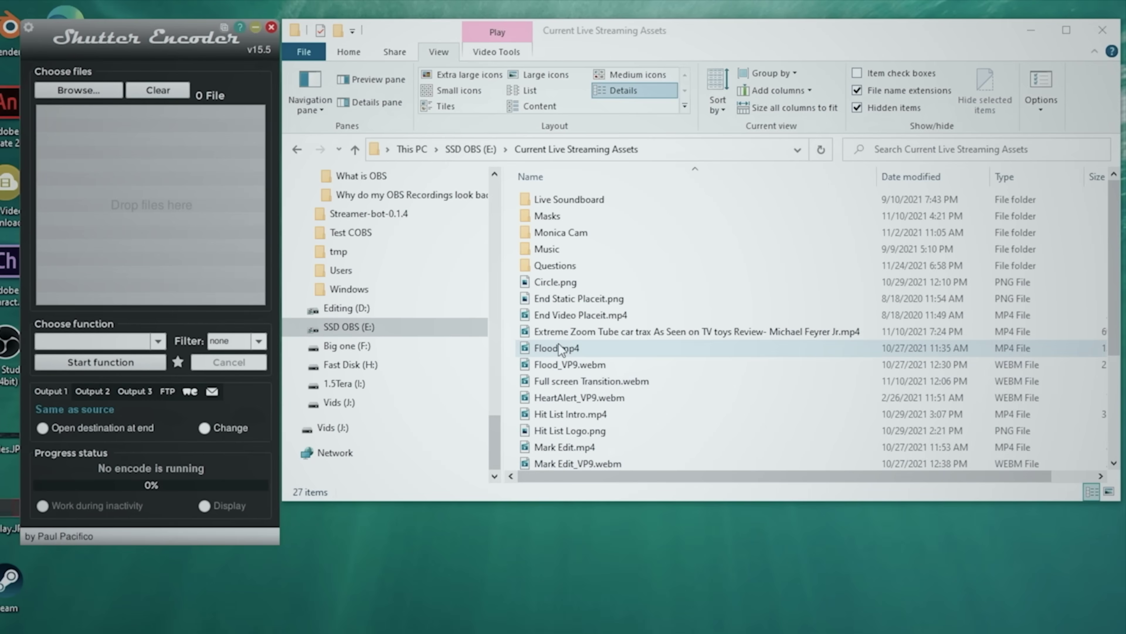
- Load Flood.mp4 into Shutter Encoder and choose VP9 as the conversion function
drag(560, 349, 148, 190)
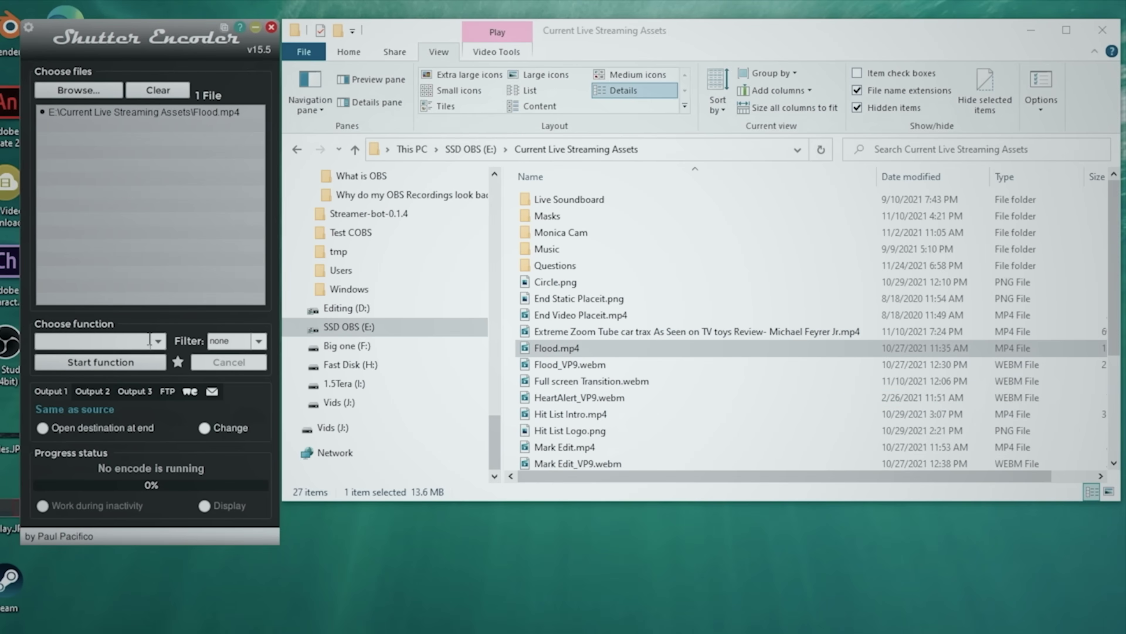
click(163, 345)
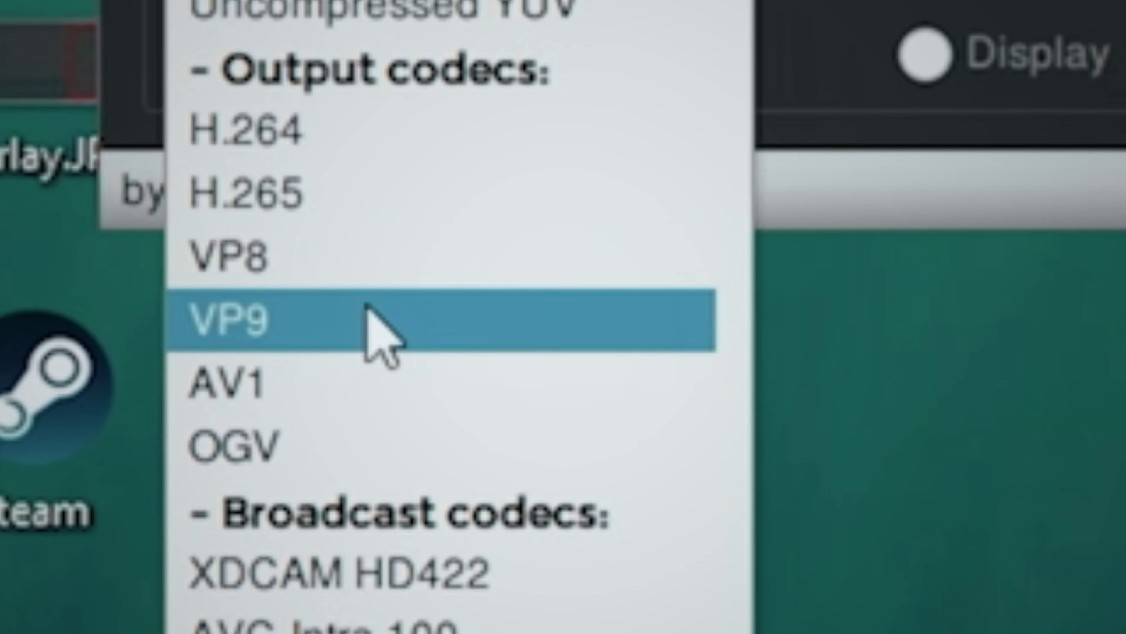
click(80, 566)
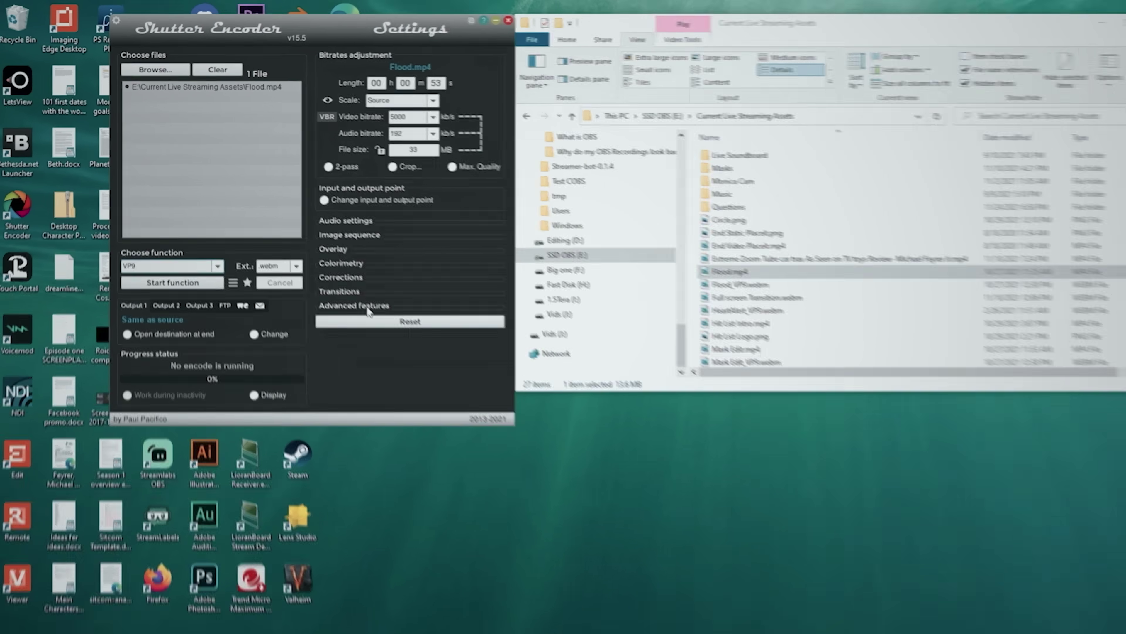
- Expand Advanced features and tick Enable alpha channel for the Flood.mp4 VP9 conversion
click(356, 292)
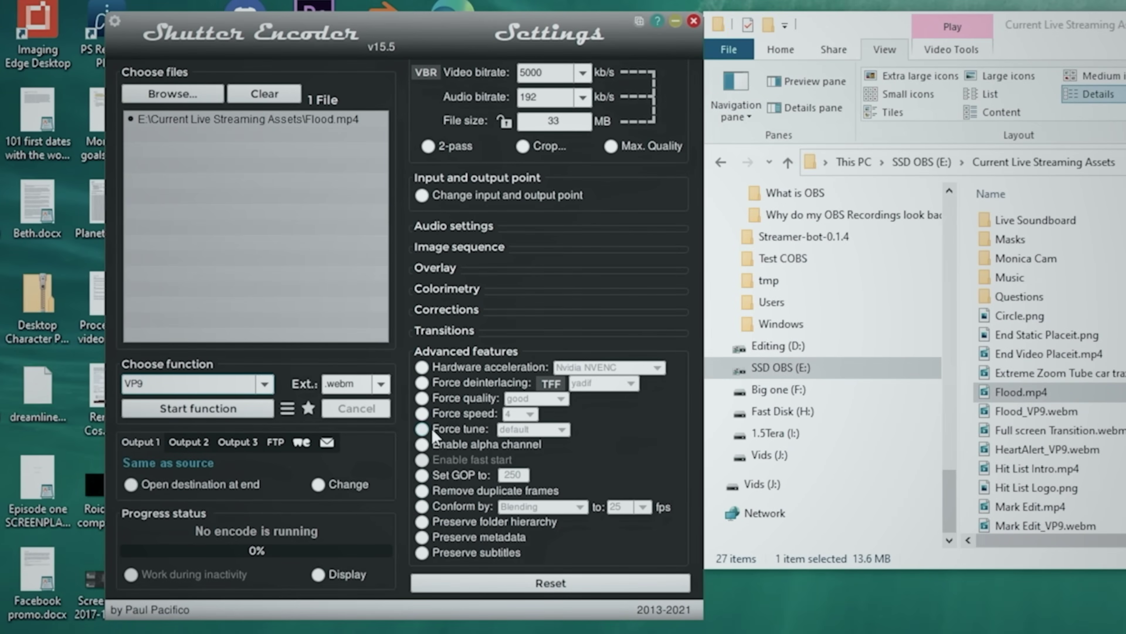
click(422, 444)
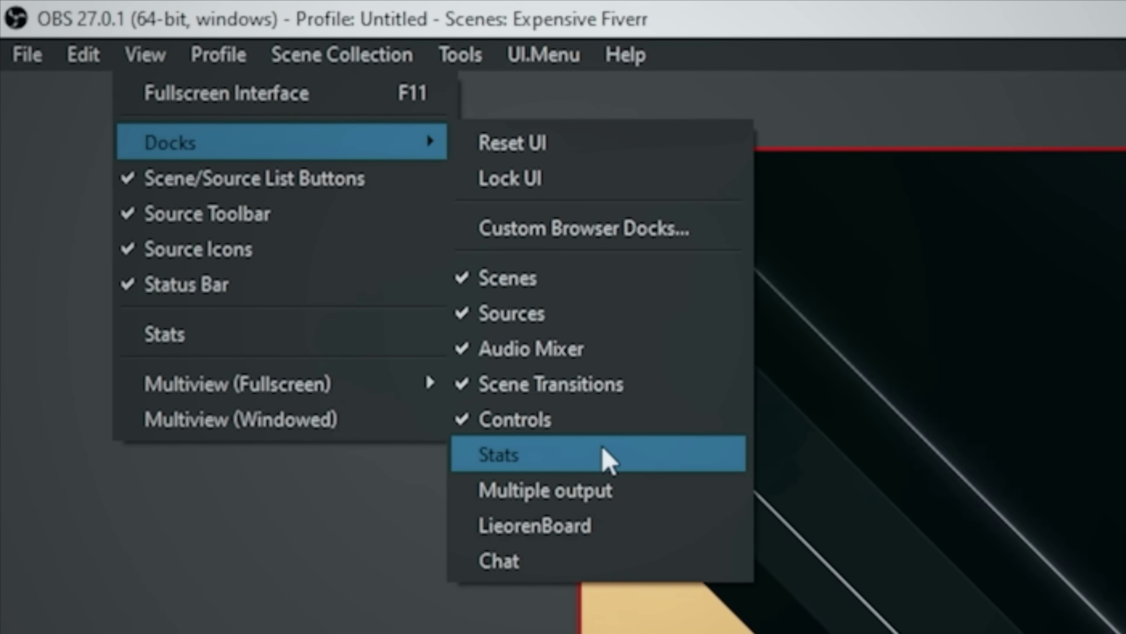
- Show OBS's Stats dock via View > Docks > Stats
click(604, 453)
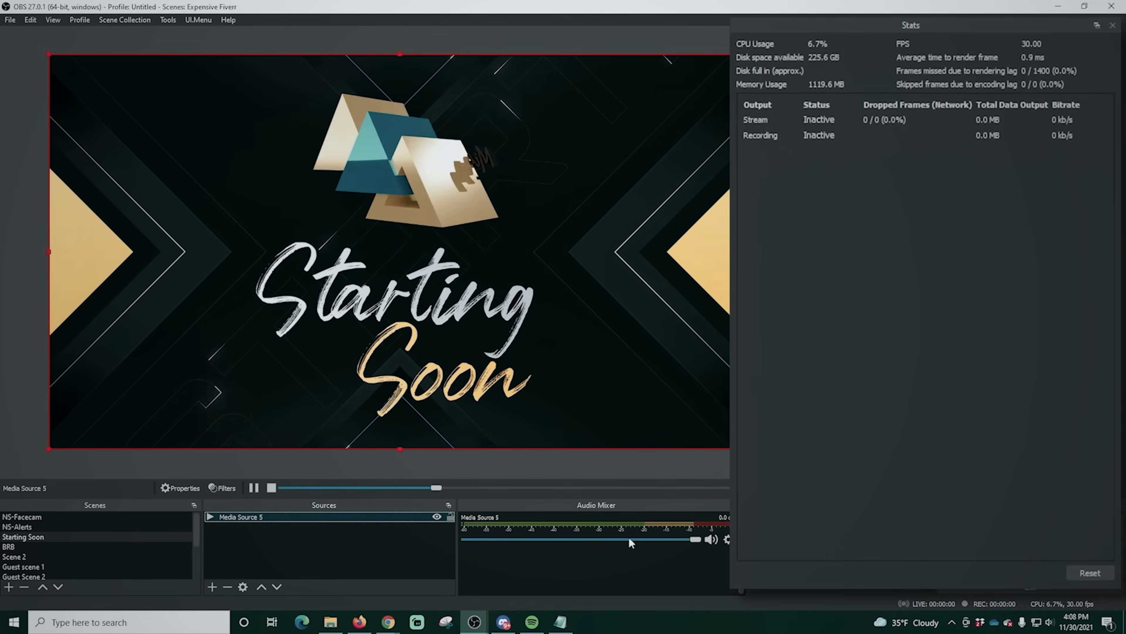
- In YouTube Studio's Go live Stream page, reset the stream key and confirm
click(444, 597)
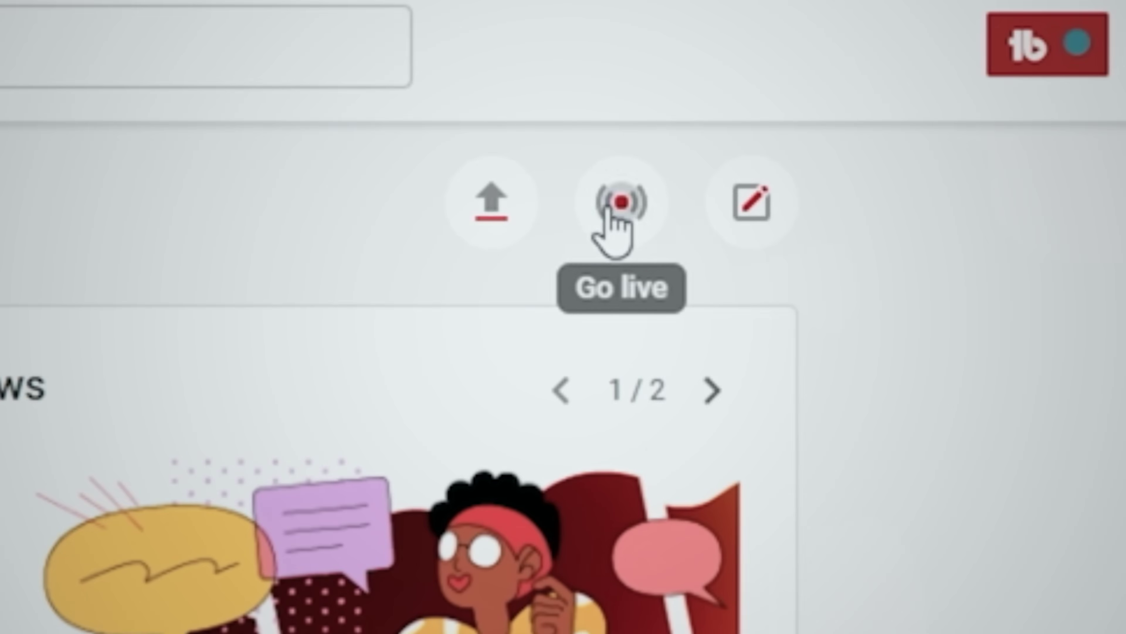
click(616, 204)
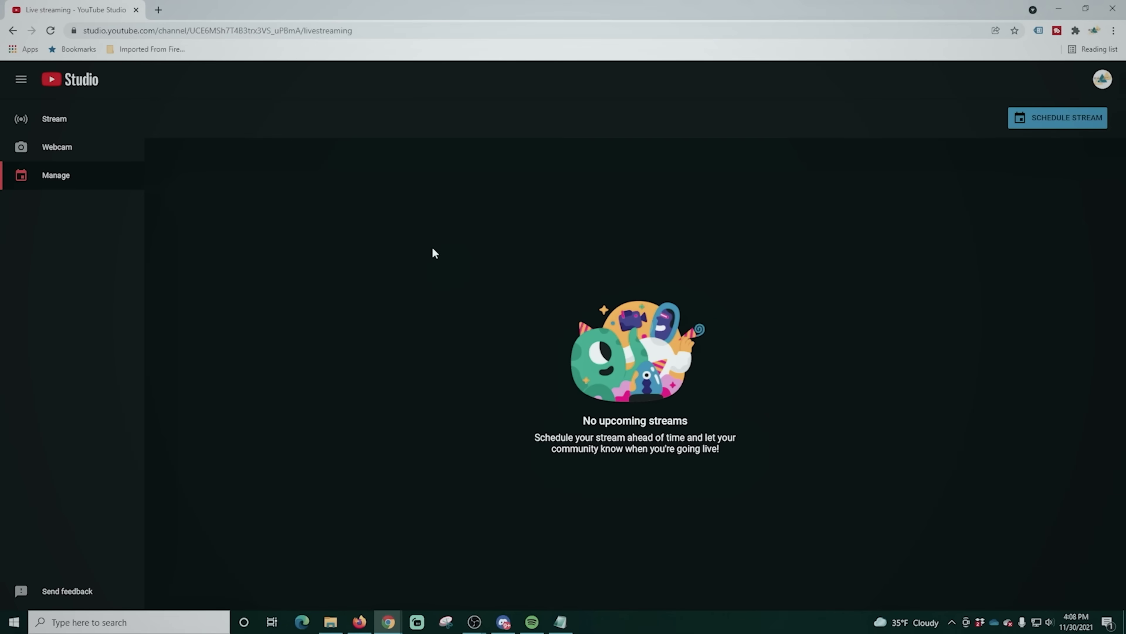
click(59, 123)
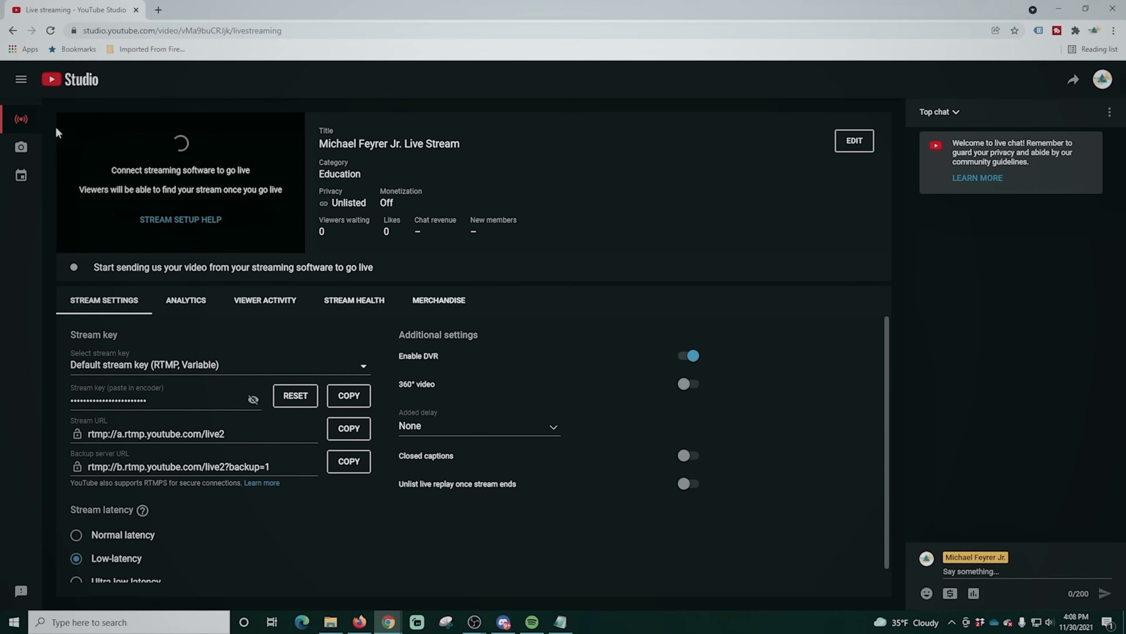
click(293, 395)
click(660, 379)
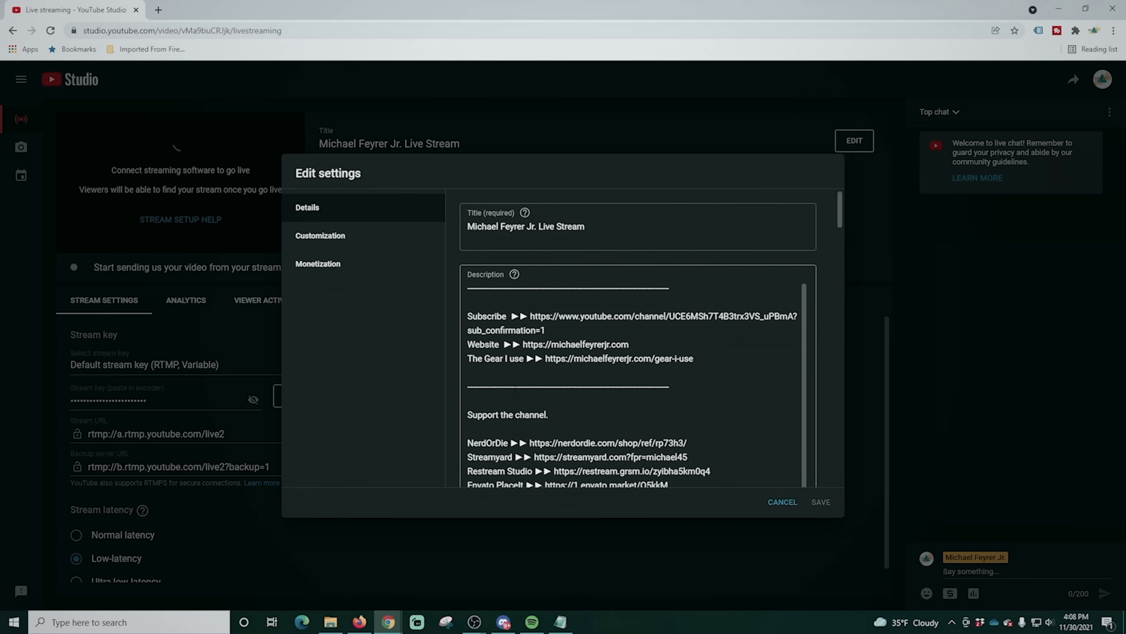
- Leave the stream's privacy at Unlisted and cancel the Edit settings dialog
scroll(754, 355, down, 10)
scroll(834, 410, down, 15)
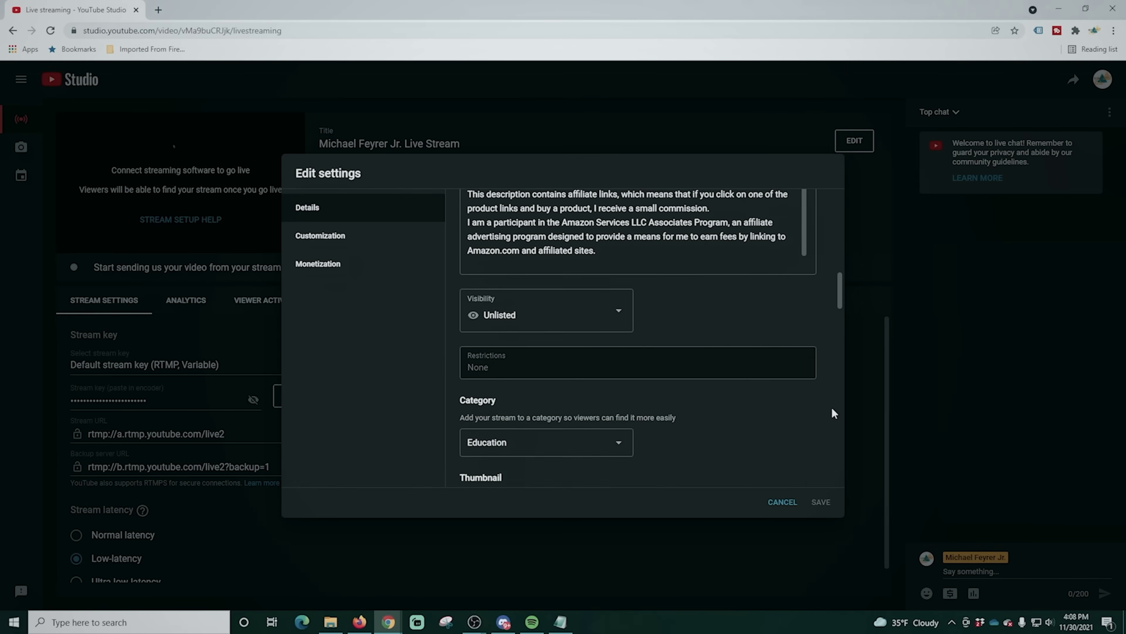
click(618, 254)
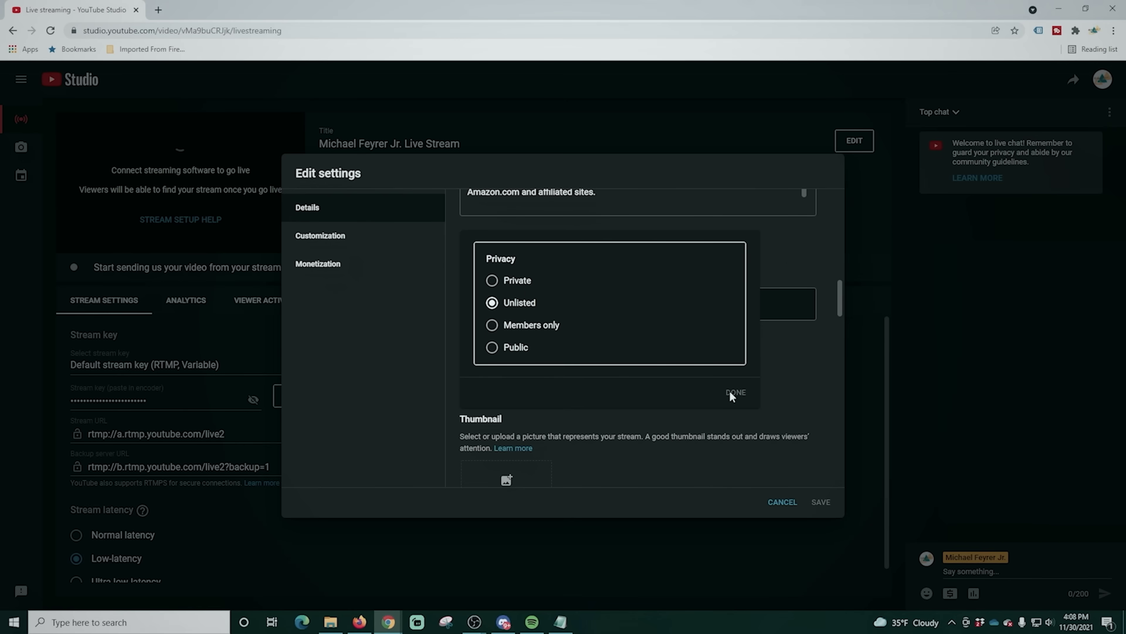
click(784, 263)
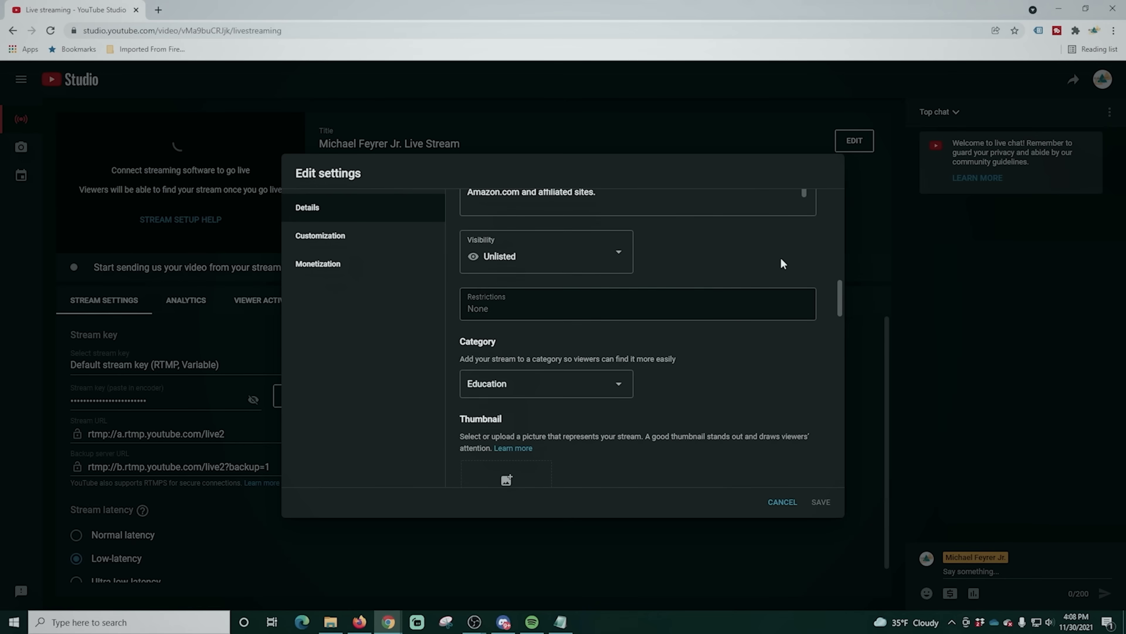
click(776, 506)
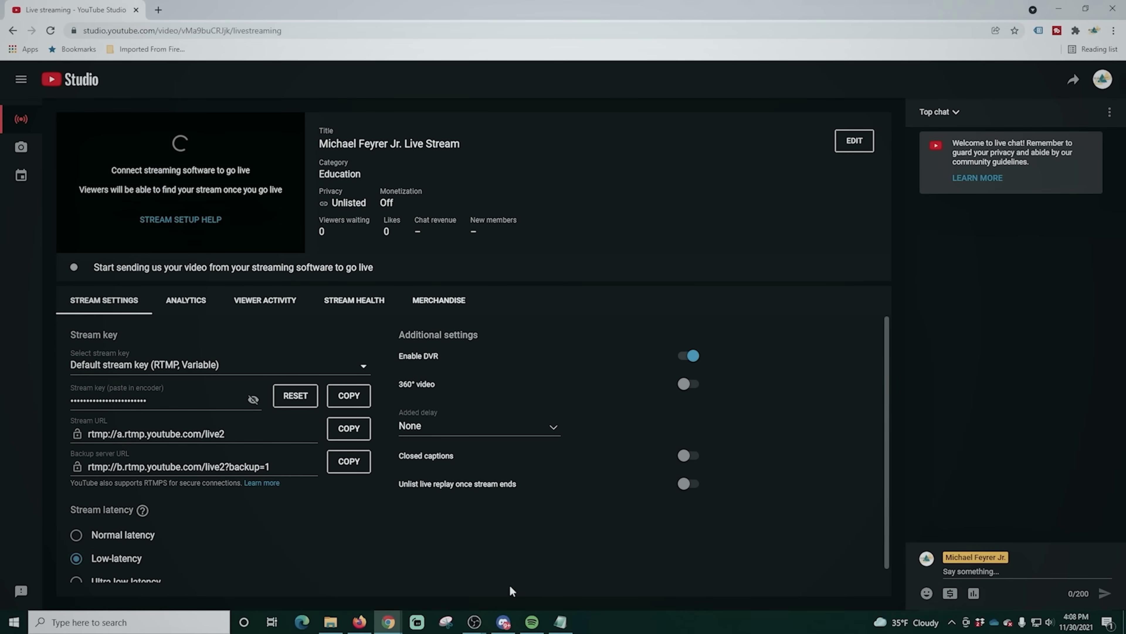
- Back in OBS, set the Stream service to YouTube - RTMPS and save with OK
mouse_move(474, 620)
click(523, 572)
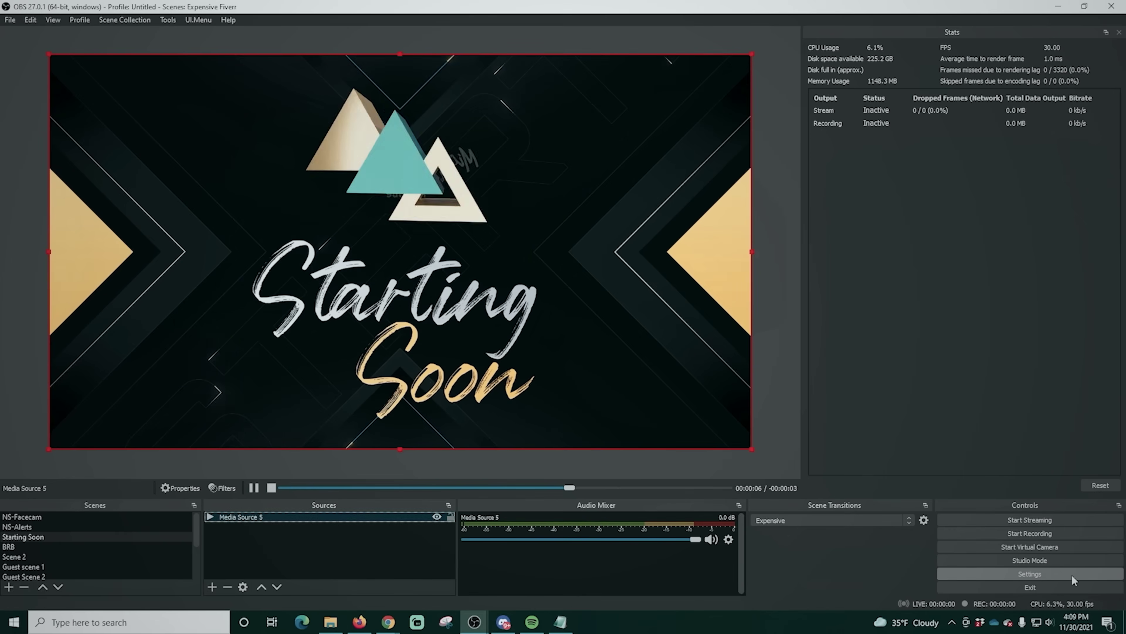
click(1058, 571)
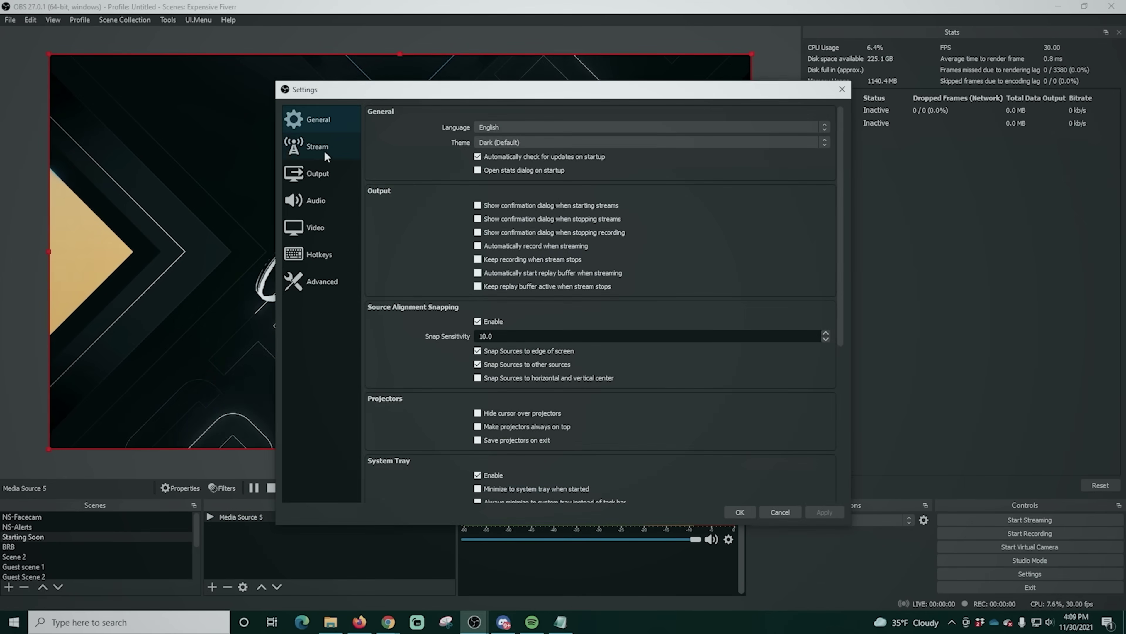
click(323, 148)
click(575, 113)
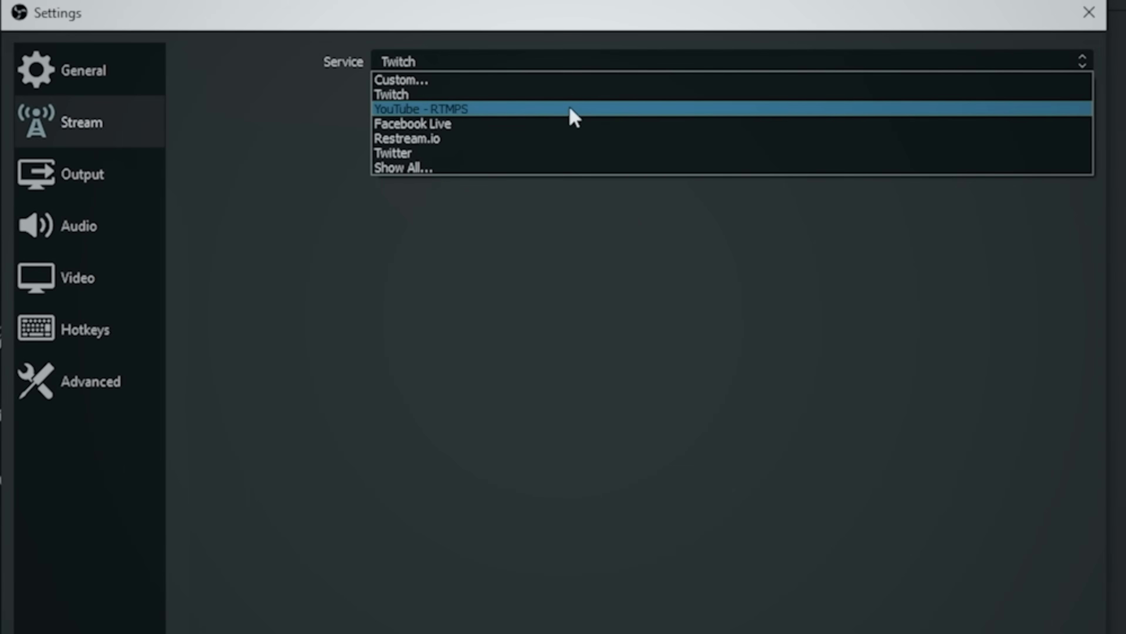
click(574, 111)
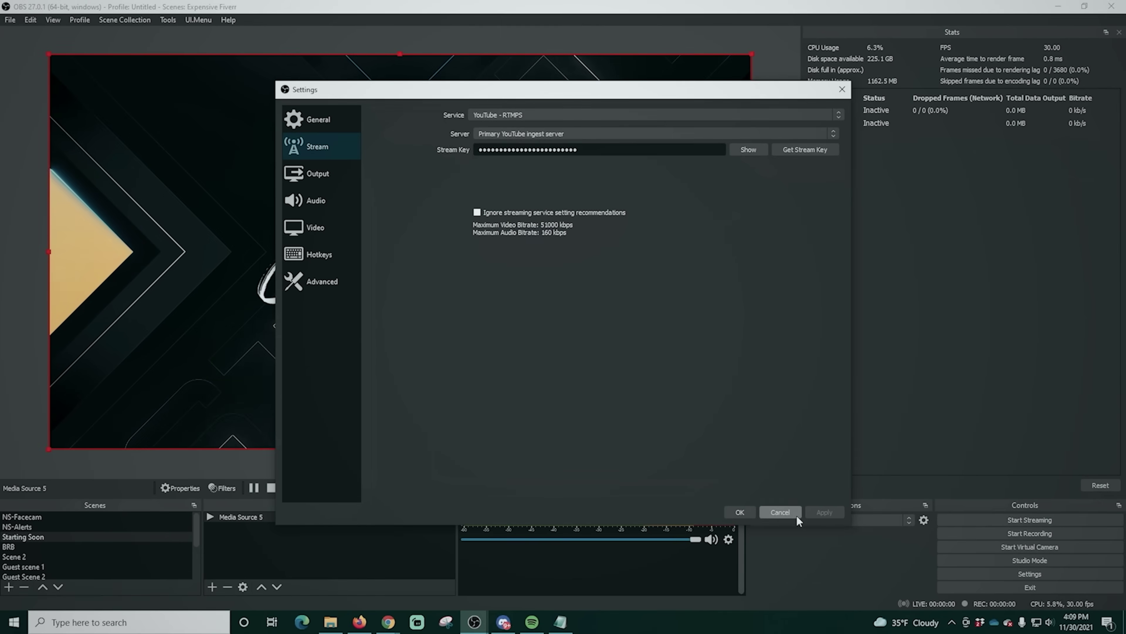
click(740, 511)
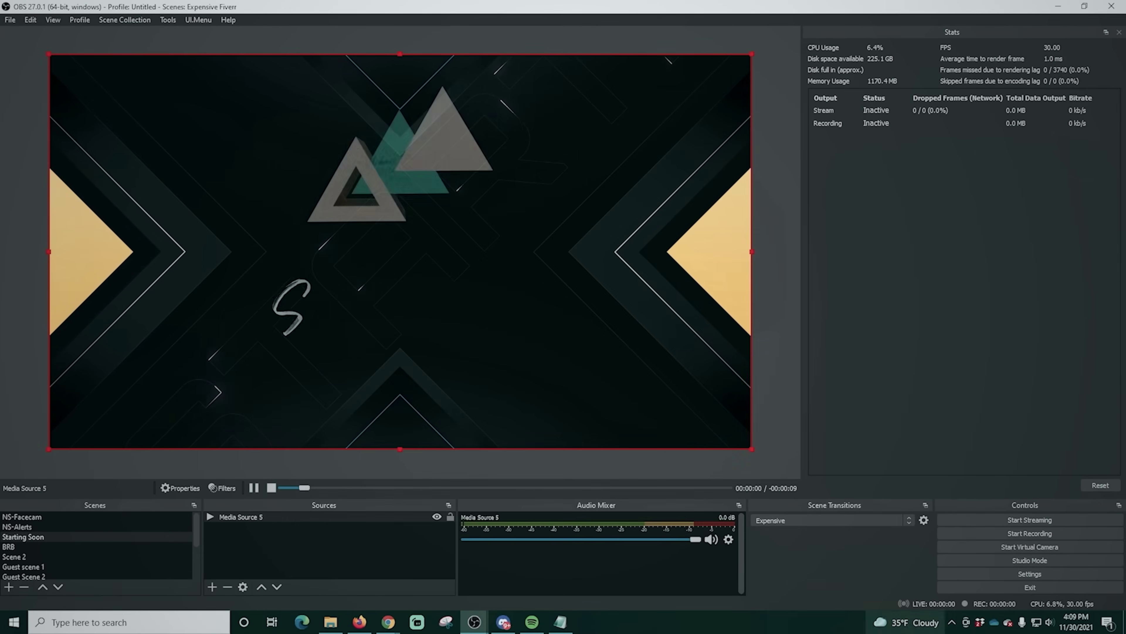
- Start streaming from OBS so the YouTube test stream goes live
click(1009, 522)
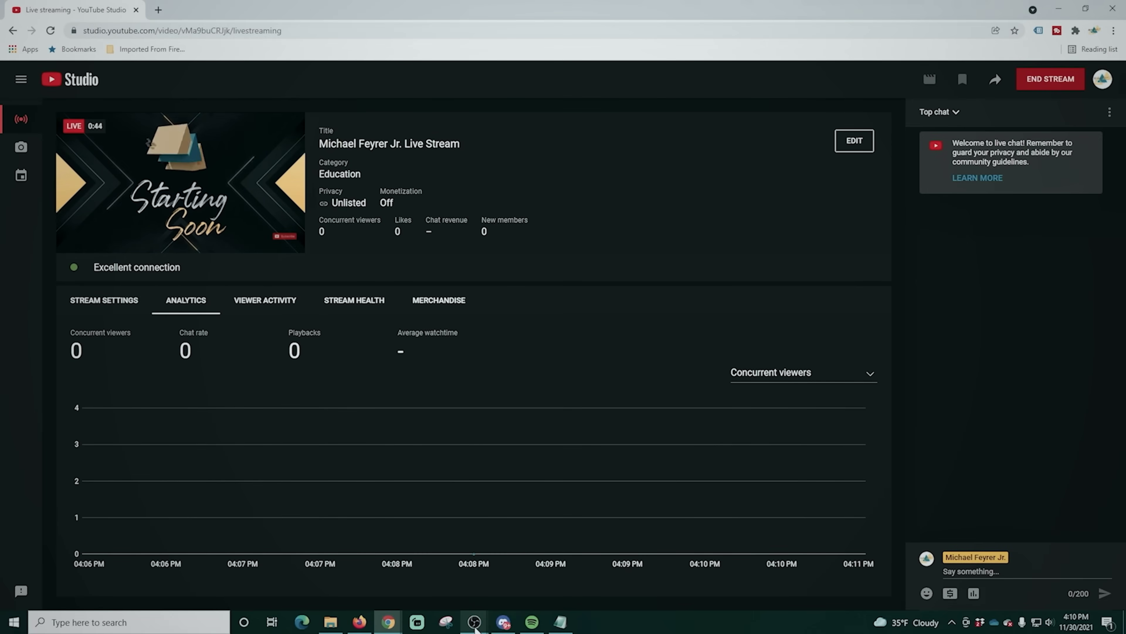
- In OBS, switch the live stream through BRB, Scene 2 and Guest scene 1
mouse_move(475, 629)
click(415, 566)
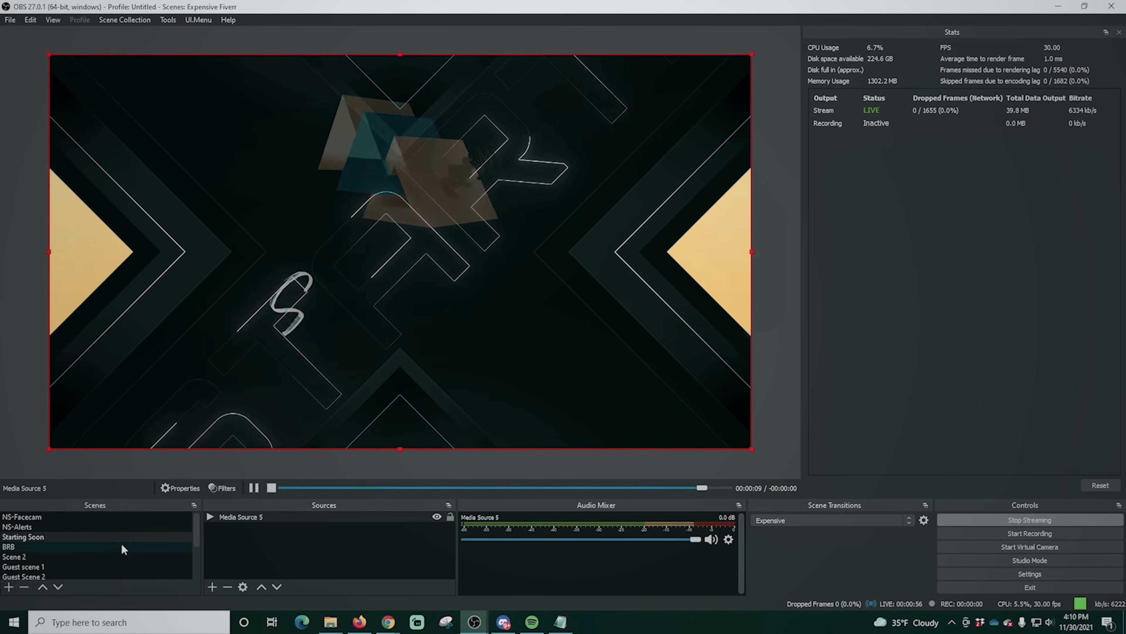
click(95, 546)
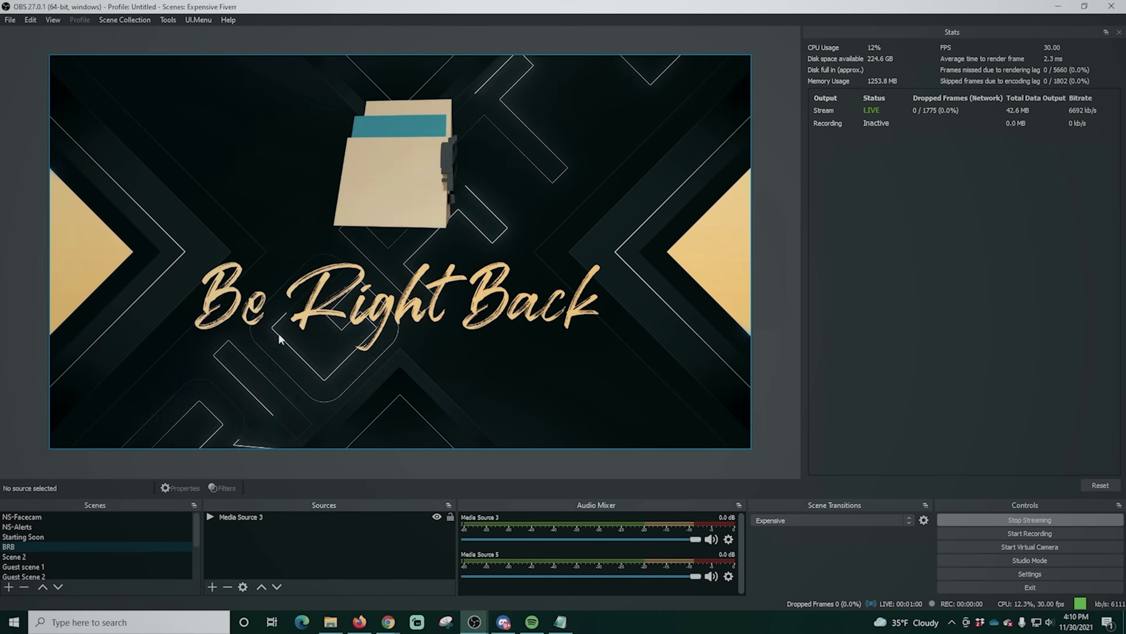
click(42, 556)
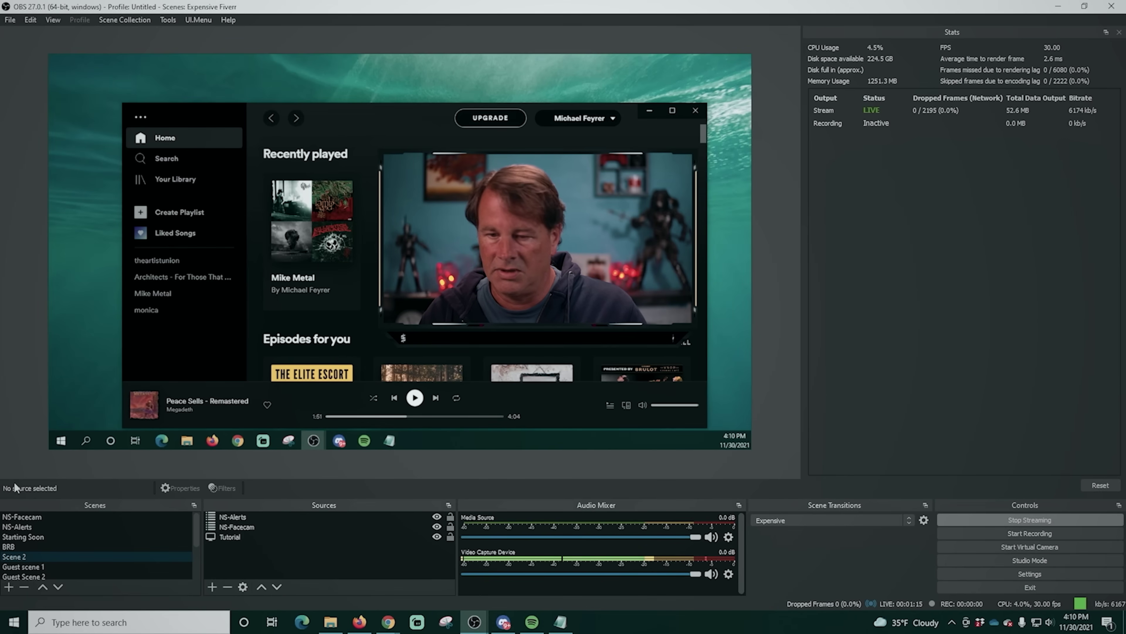
click(16, 566)
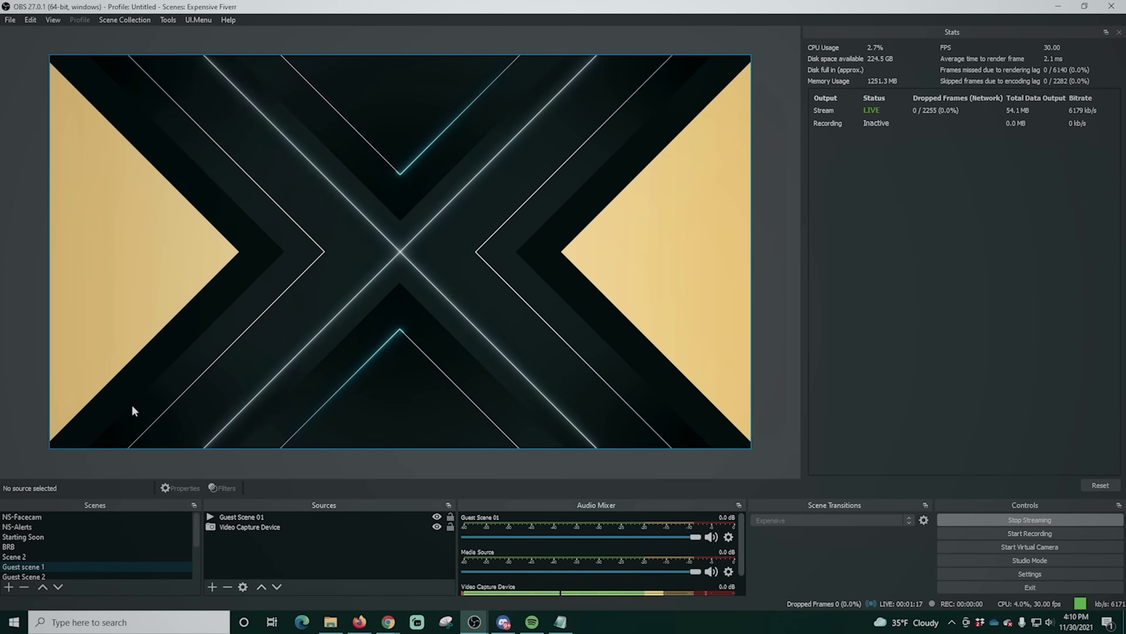
- Continue through Guest Scene 2, Intermission, Tutorial Scenes 1 and 2, finishing on Ending
scroll(138, 542, down, 1)
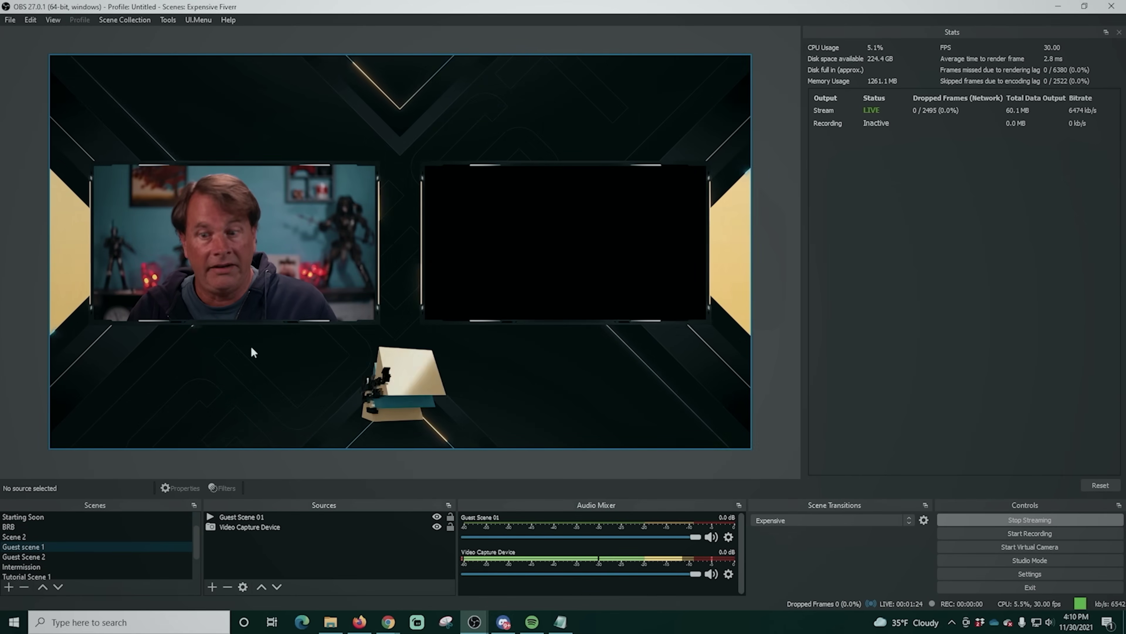
click(25, 557)
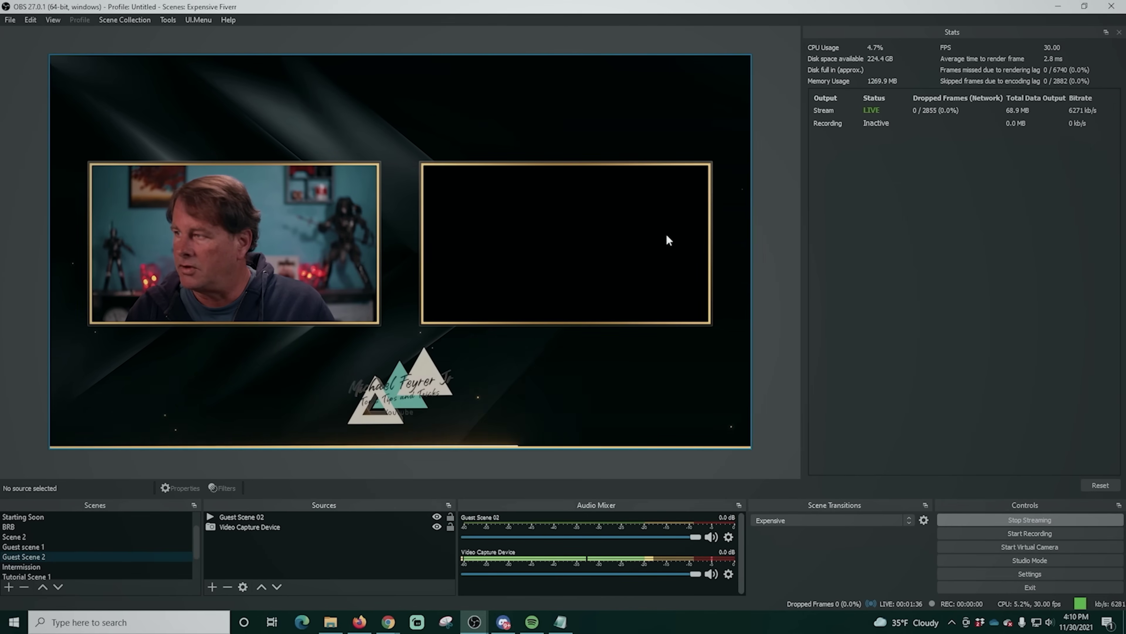
click(39, 567)
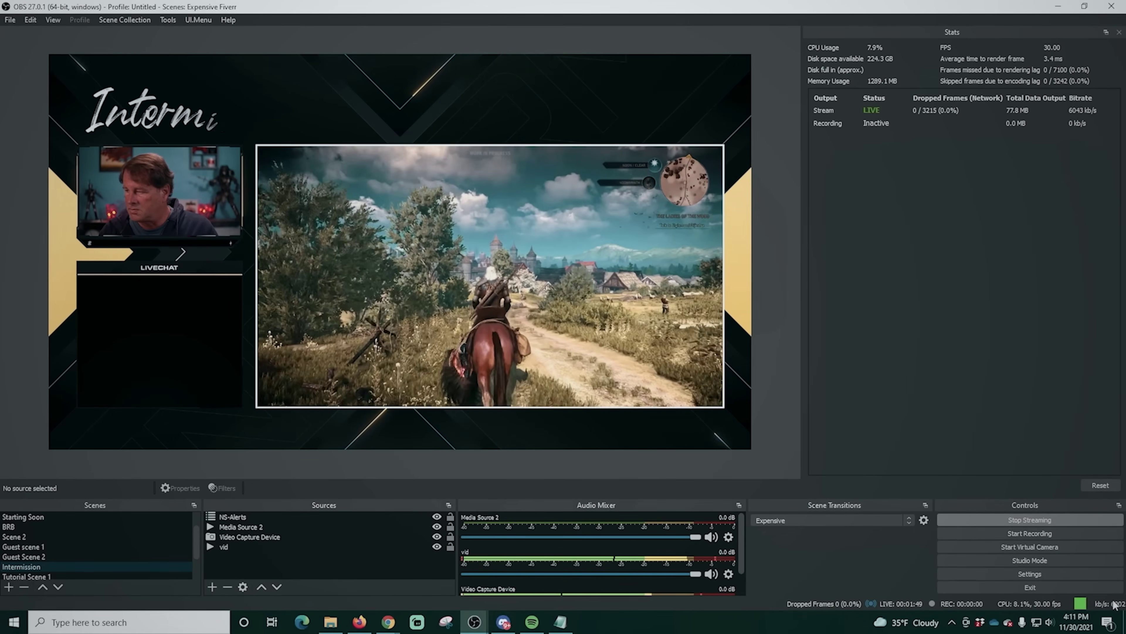
scroll(50, 550, down, 1)
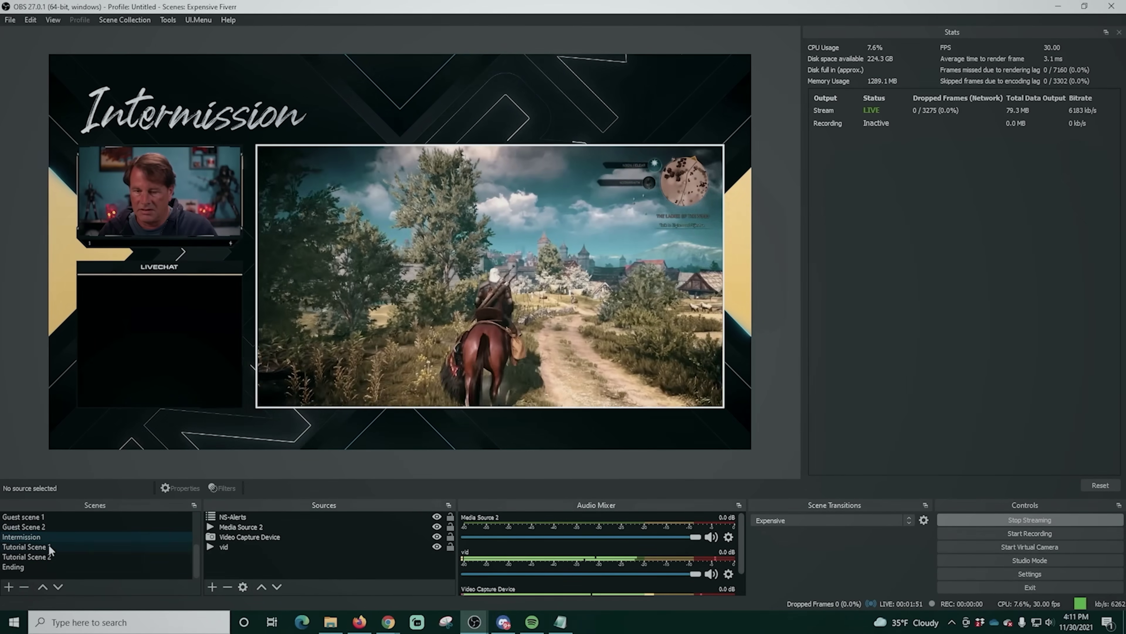
click(49, 549)
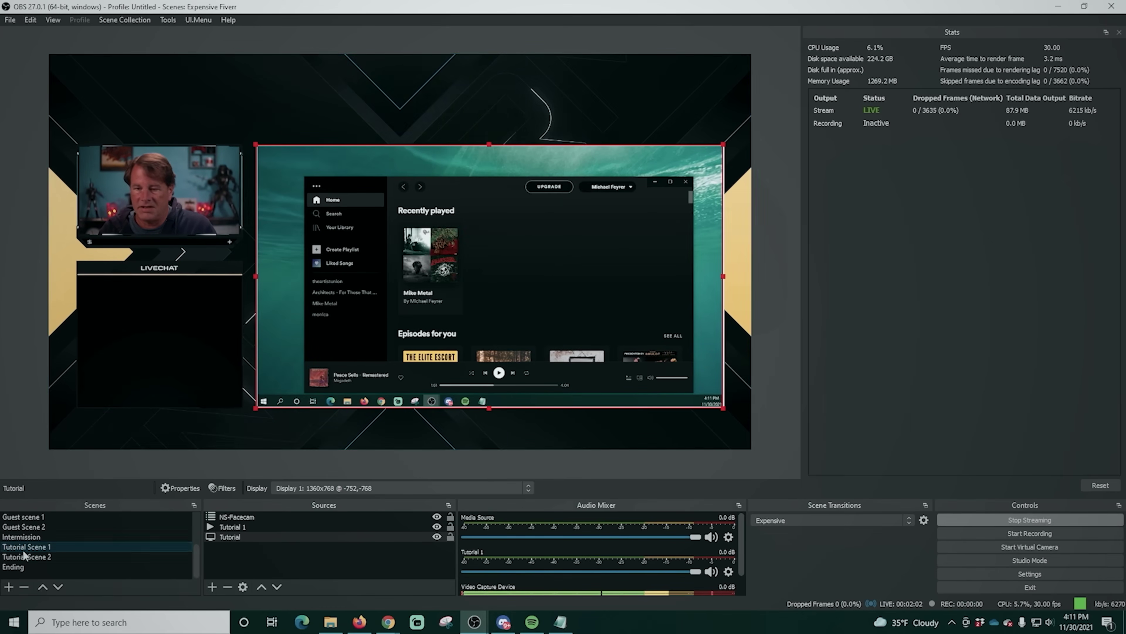
click(33, 556)
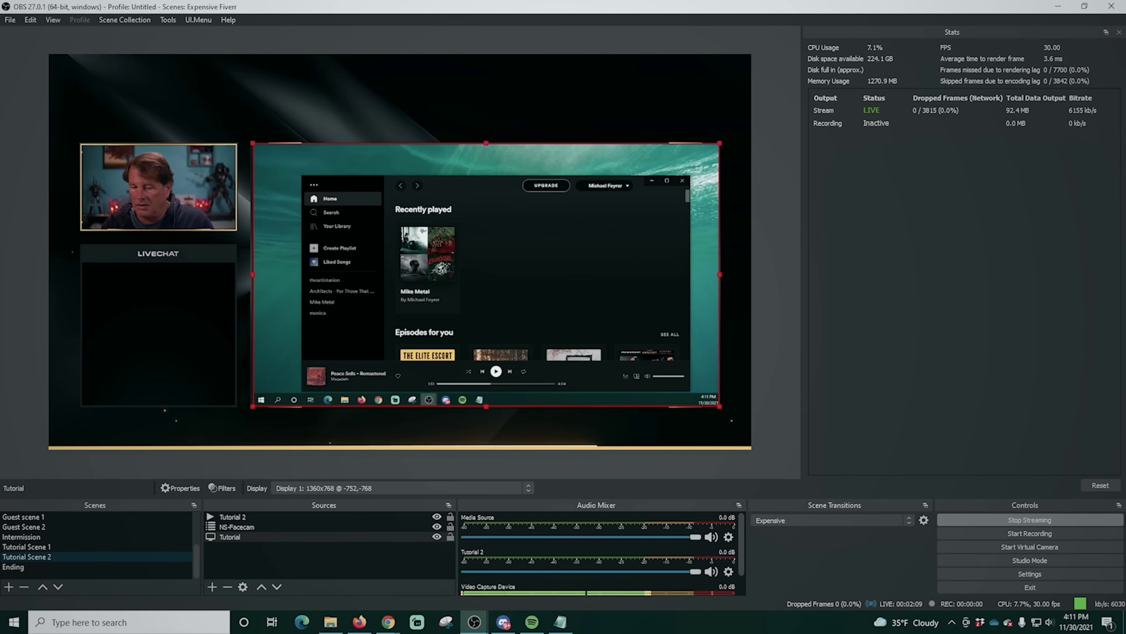
click(42, 566)
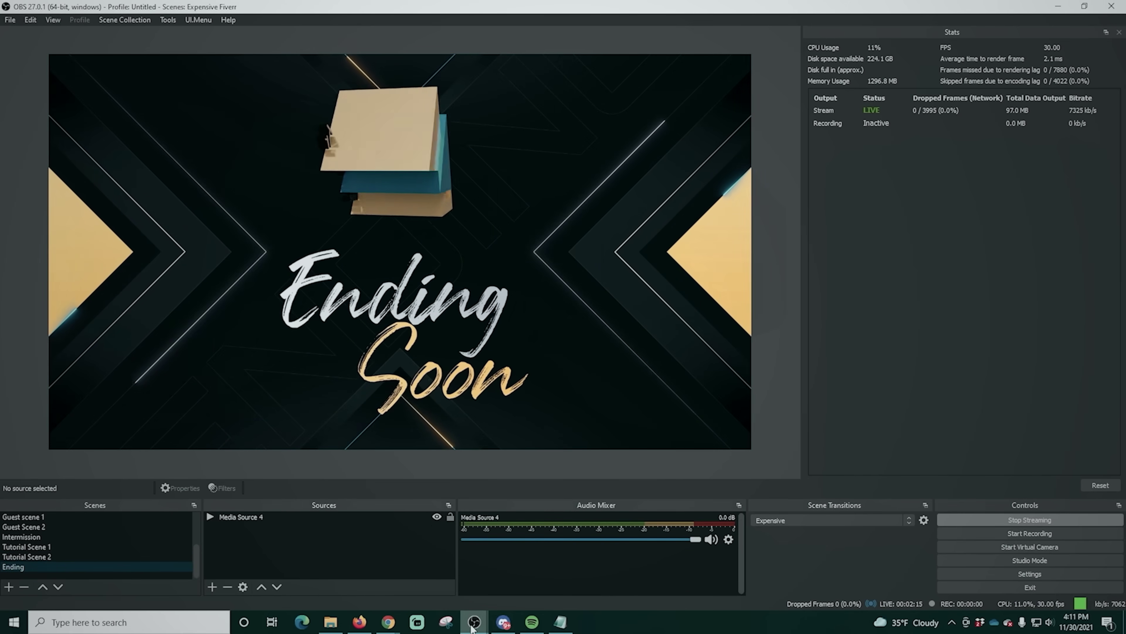
- Unmute YouTube Studio's live preview to hear the Ending Soon scene, then Alt+Tab back to OBS
mouse_move(474, 622)
mouse_move(388, 622)
mouse_move(432, 586)
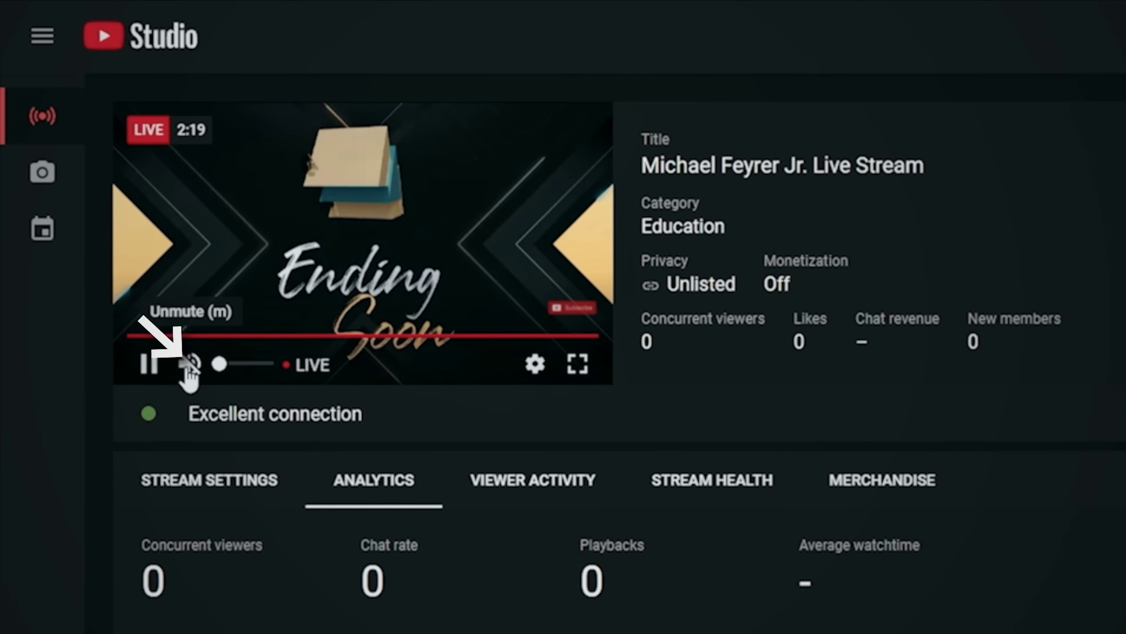
click(188, 366)
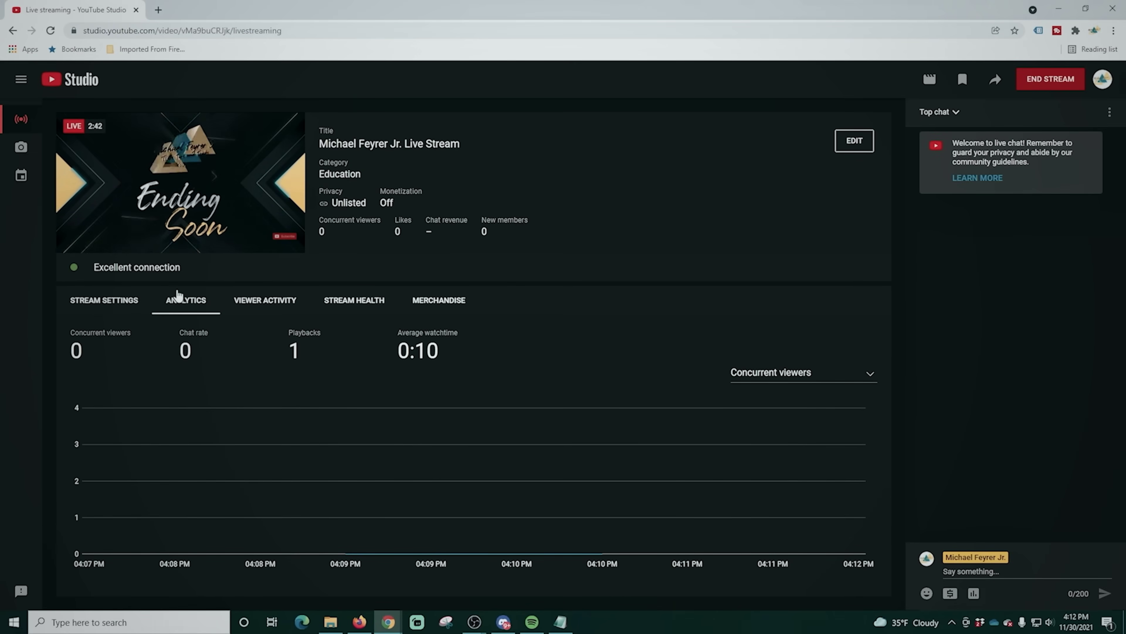
mouse_move(387, 626)
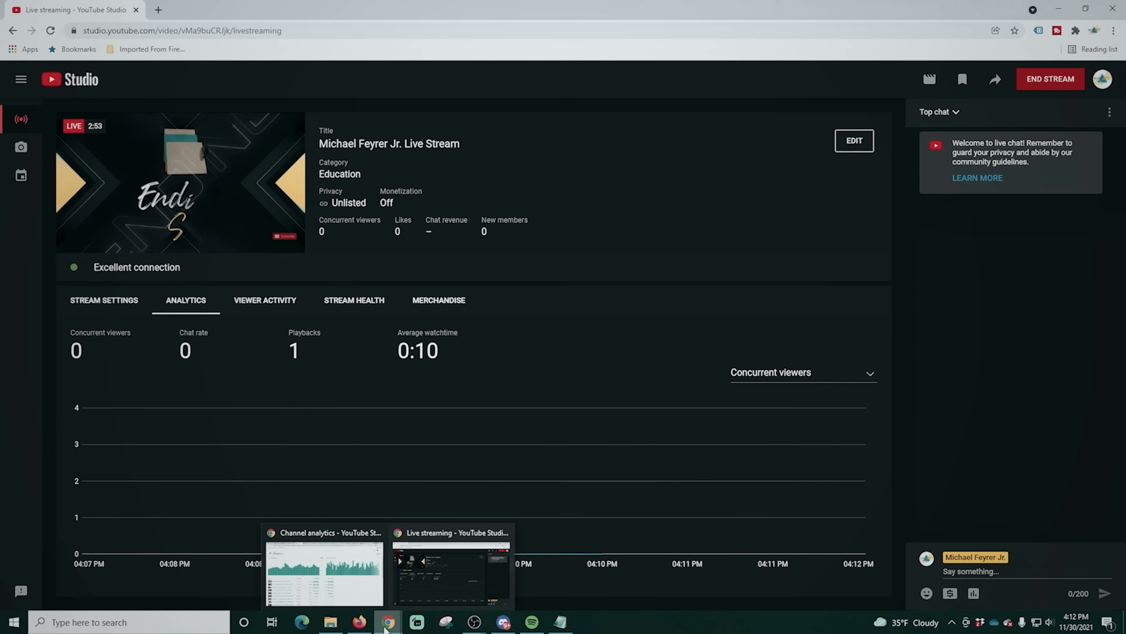
key(alt+Tab)
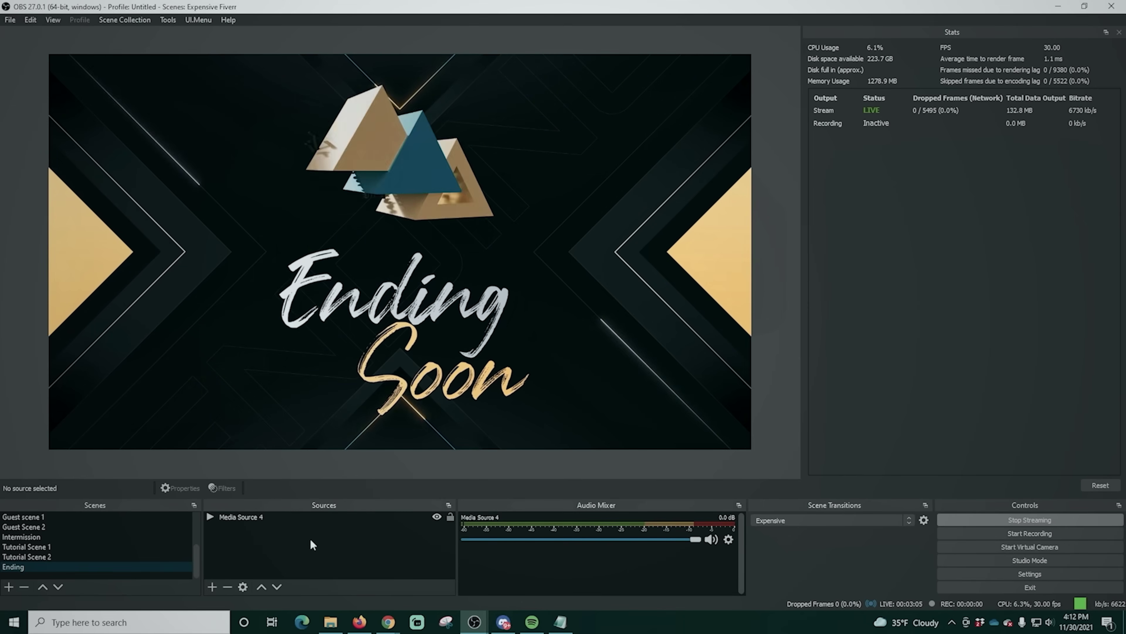
- Switch the live stream to Intermission and view it arriving in YouTube Studio's preview
click(25, 536)
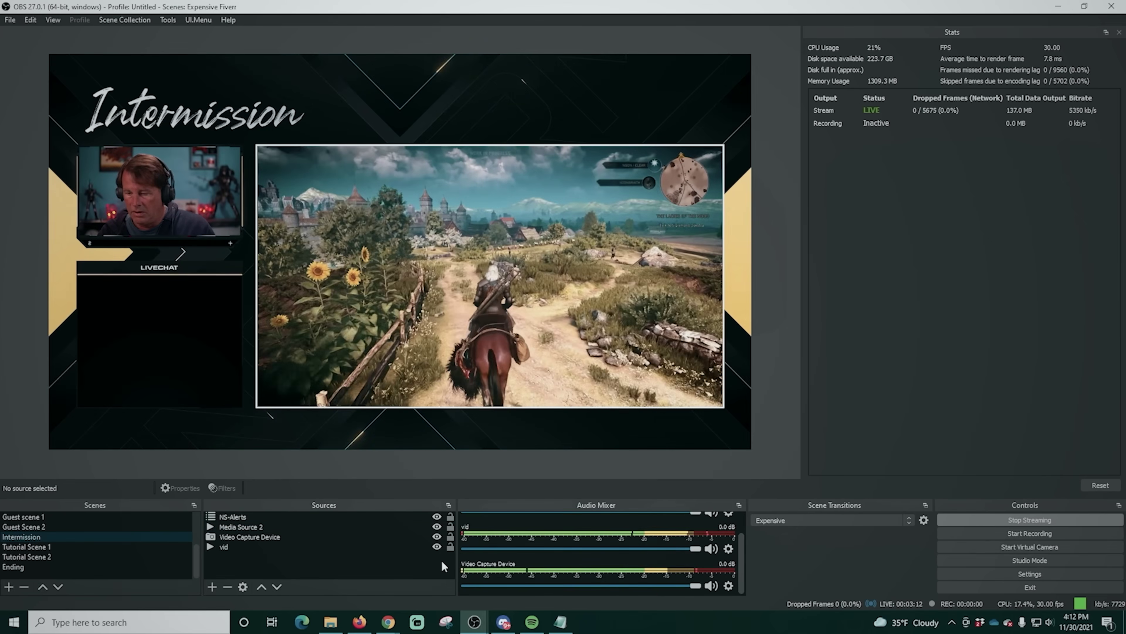
scroll(491, 543, down, 2)
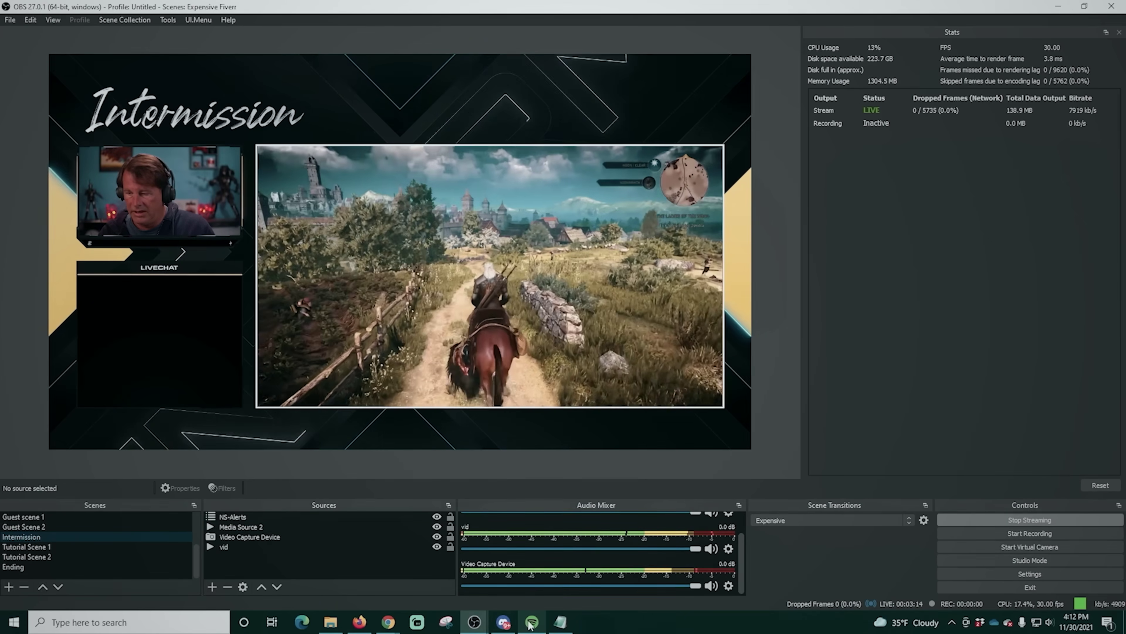
mouse_move(525, 623)
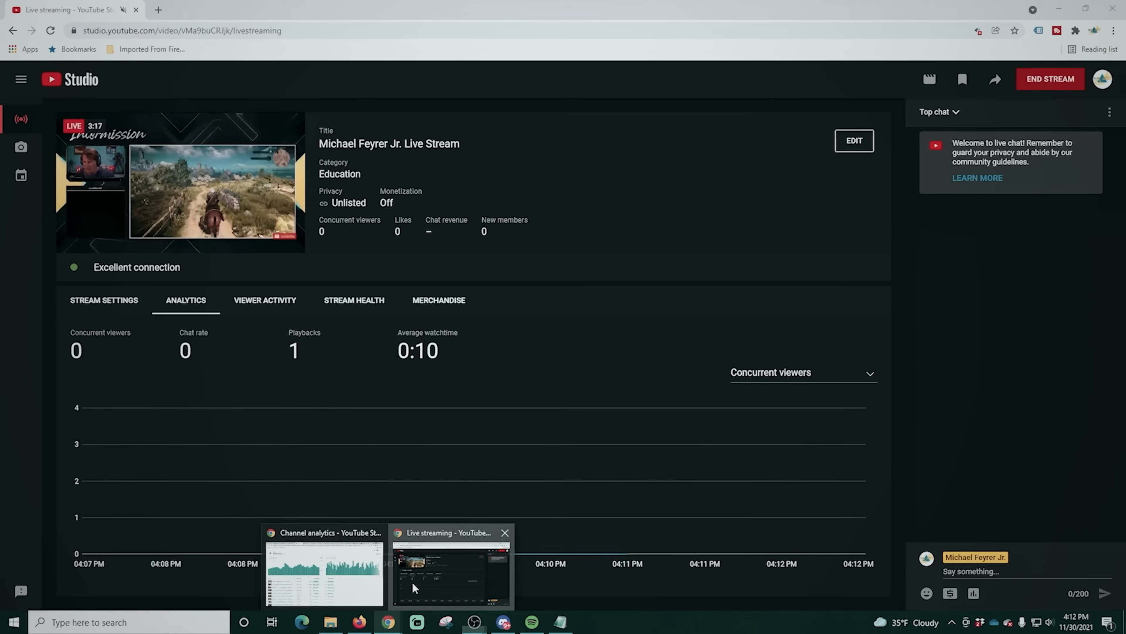
click(412, 582)
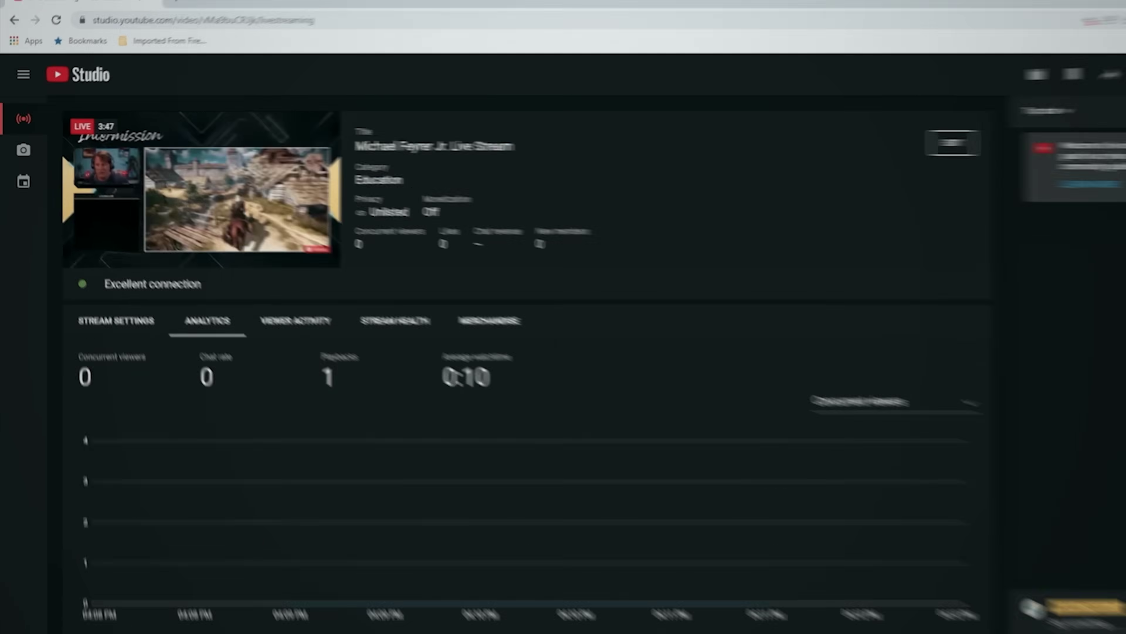
- Bring OBS to the front and stop the live stream to YouTube
mouse_move(474, 621)
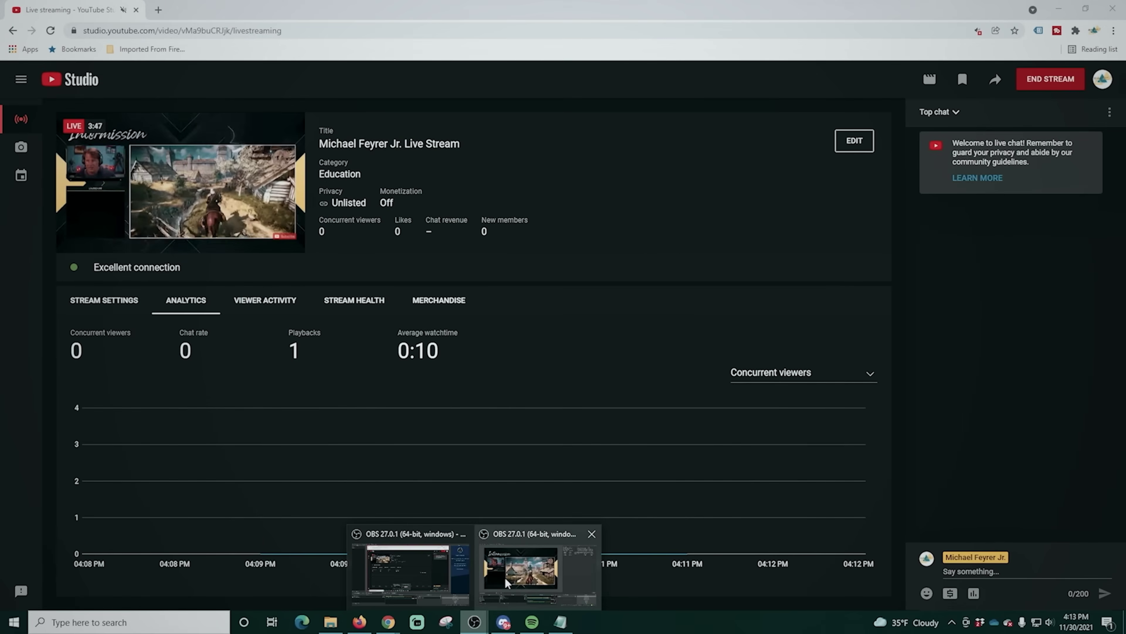
click(505, 577)
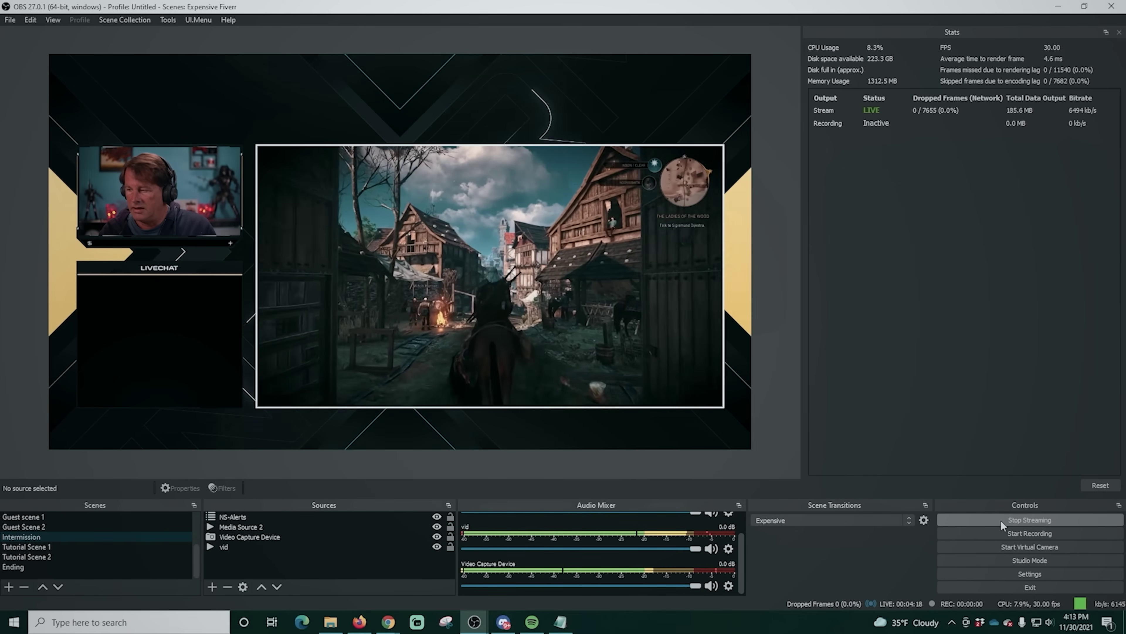
click(1000, 519)
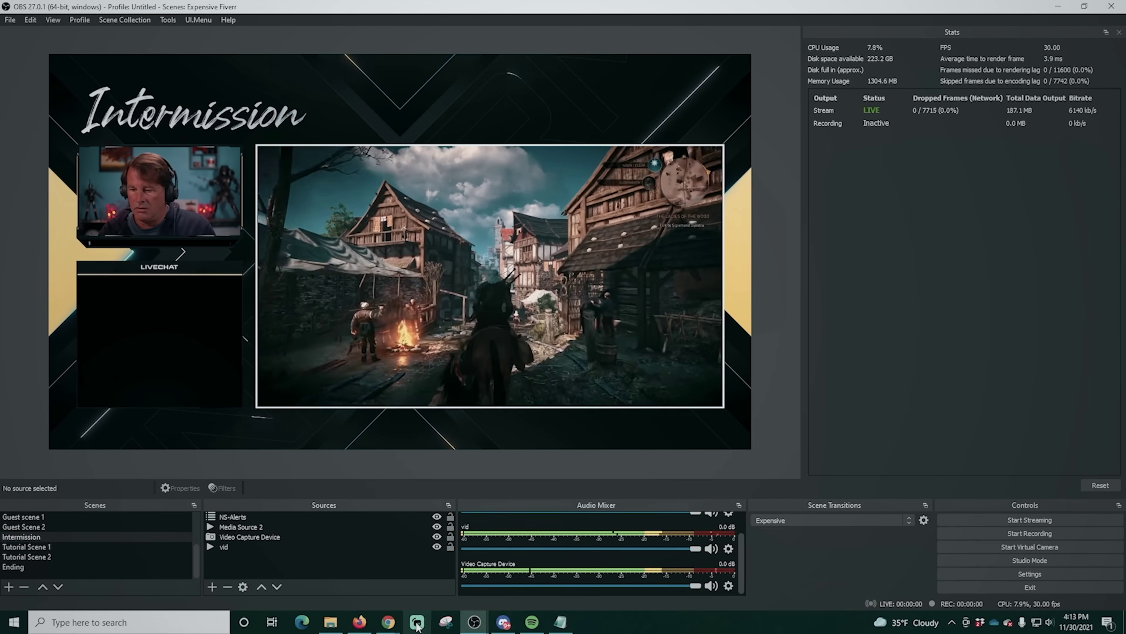
- End the YouTube test broadcast and dismiss the stream-finished summary
mouse_move(388, 622)
click(456, 572)
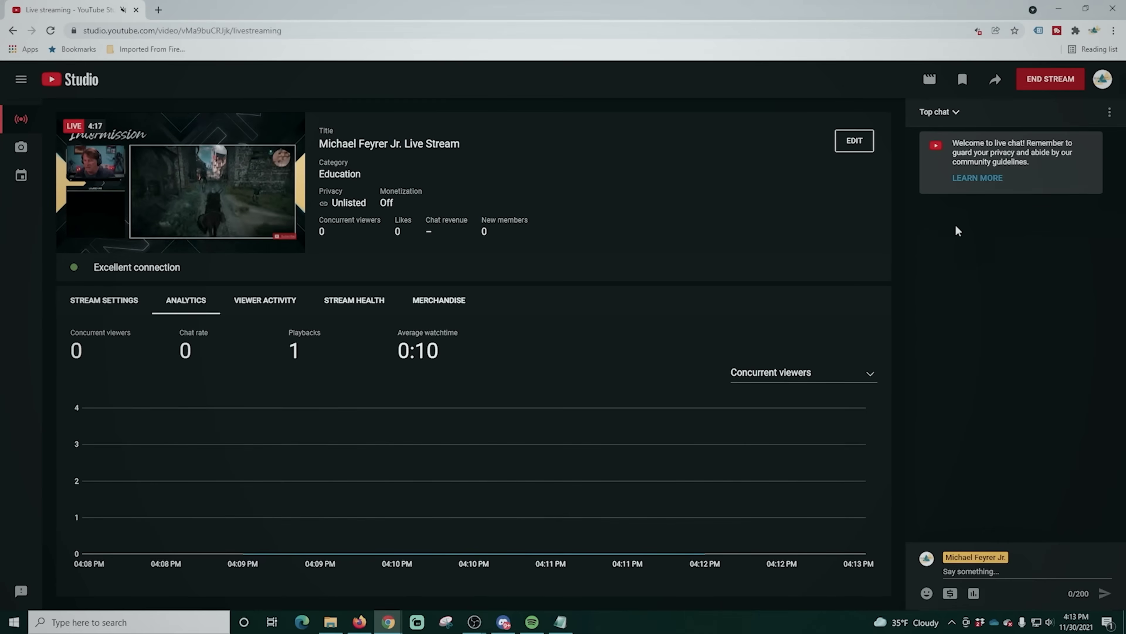
click(1036, 81)
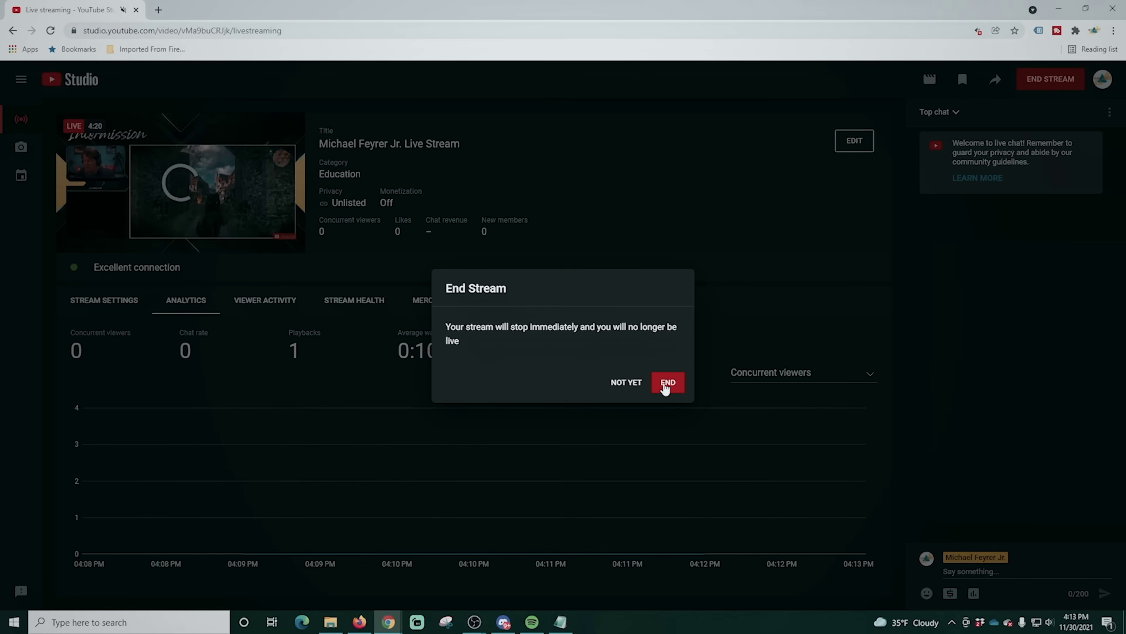
click(665, 384)
click(670, 441)
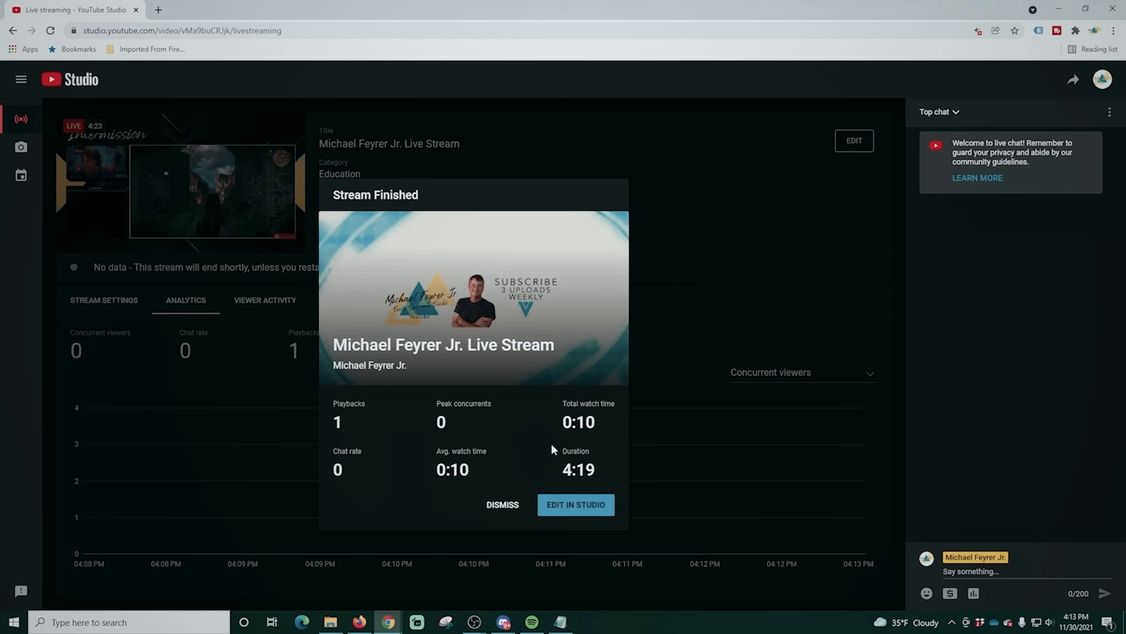
click(511, 505)
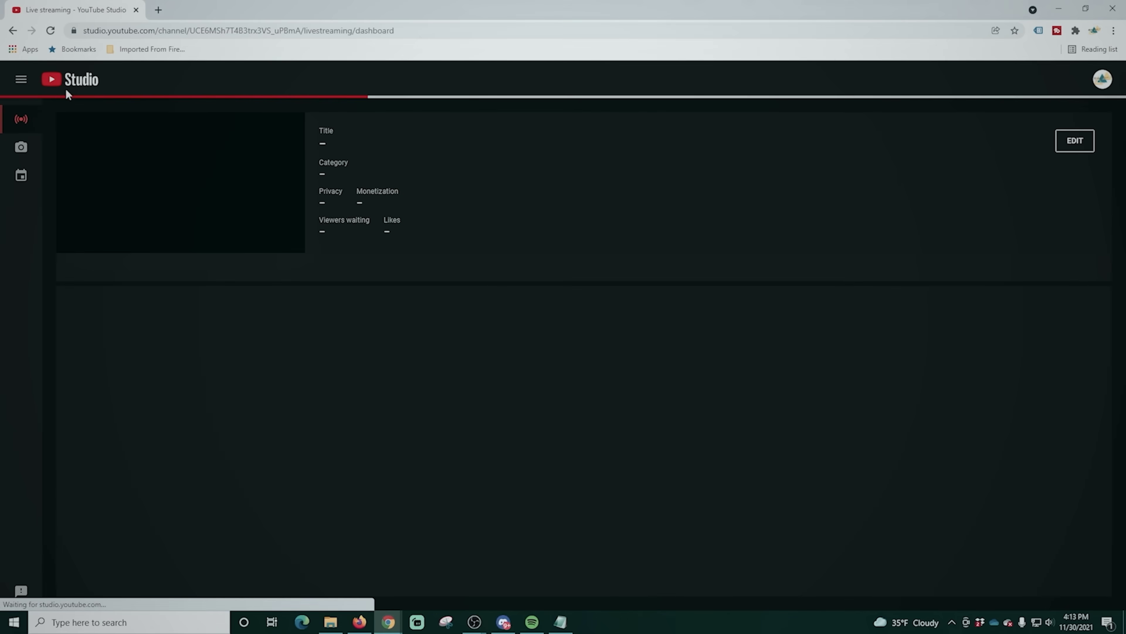
- Permanently delete the test stream's replay from the channel's Live content list
click(54, 84)
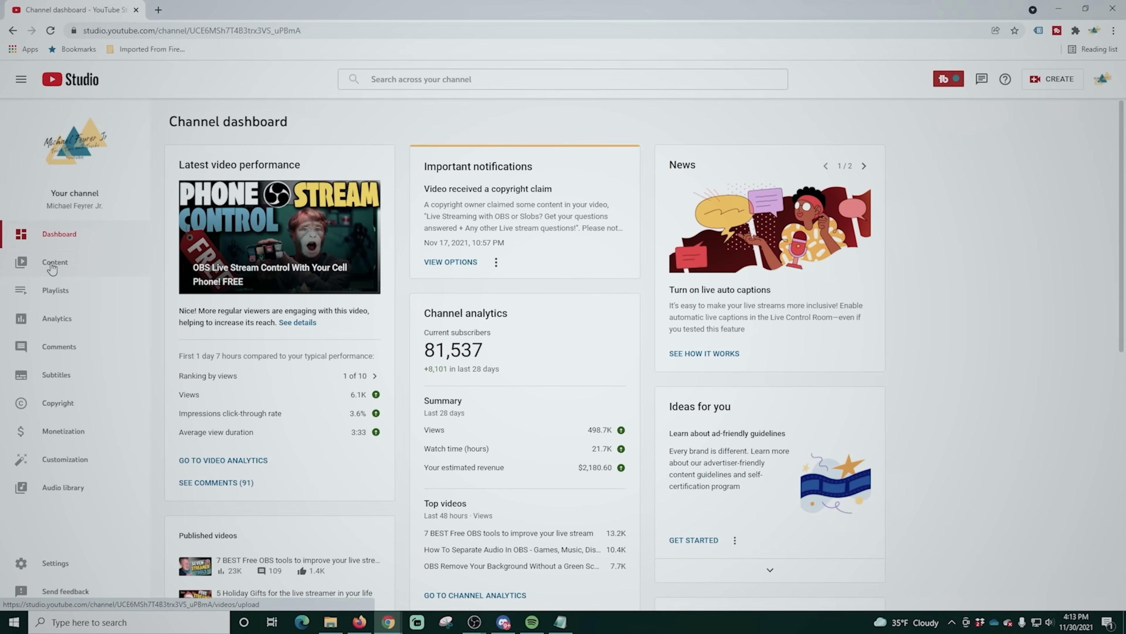
click(236, 153)
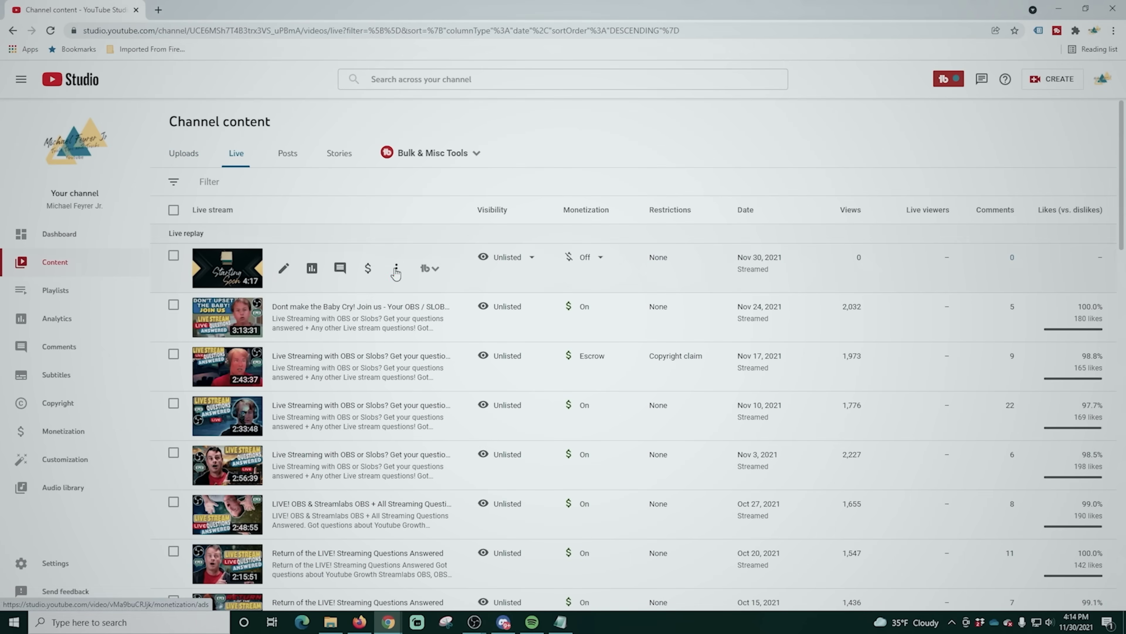
click(174, 257)
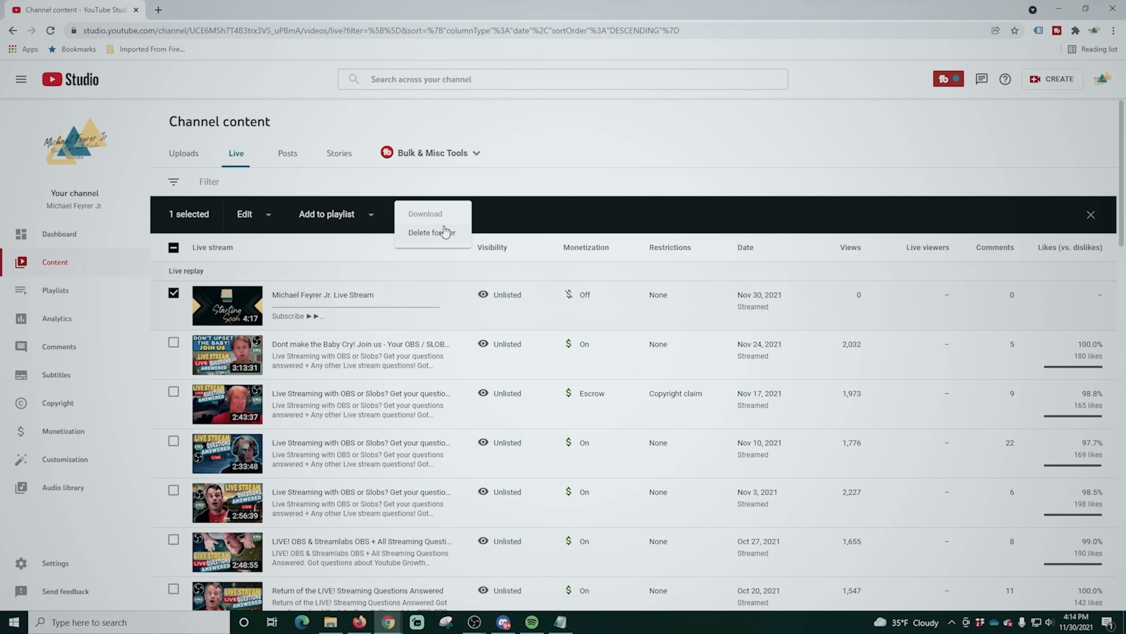
click(433, 233)
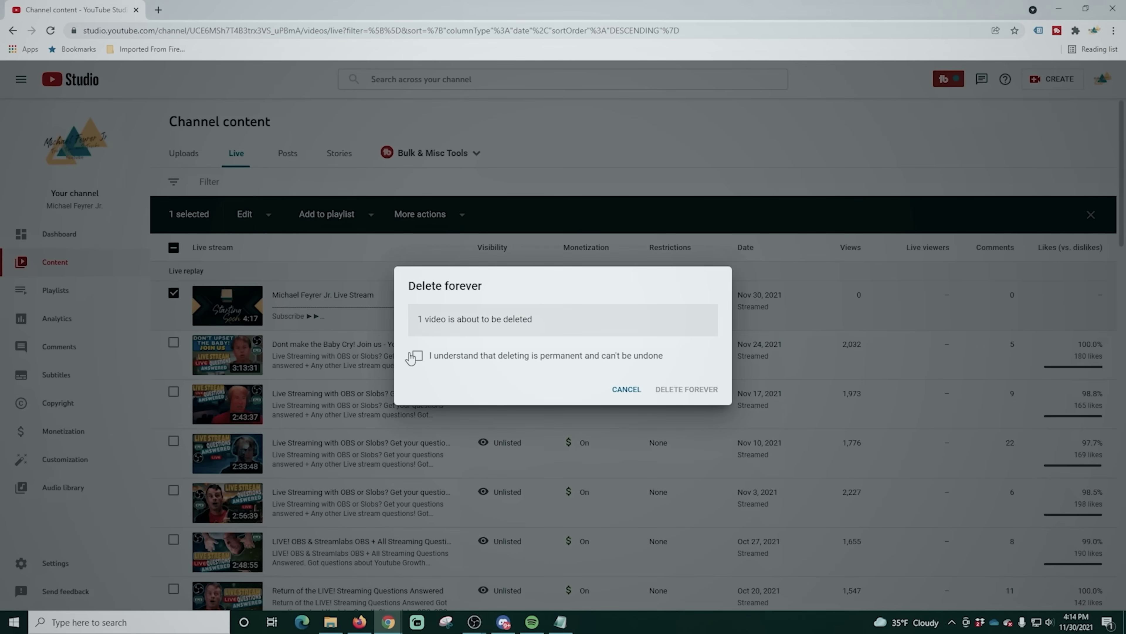
click(673, 392)
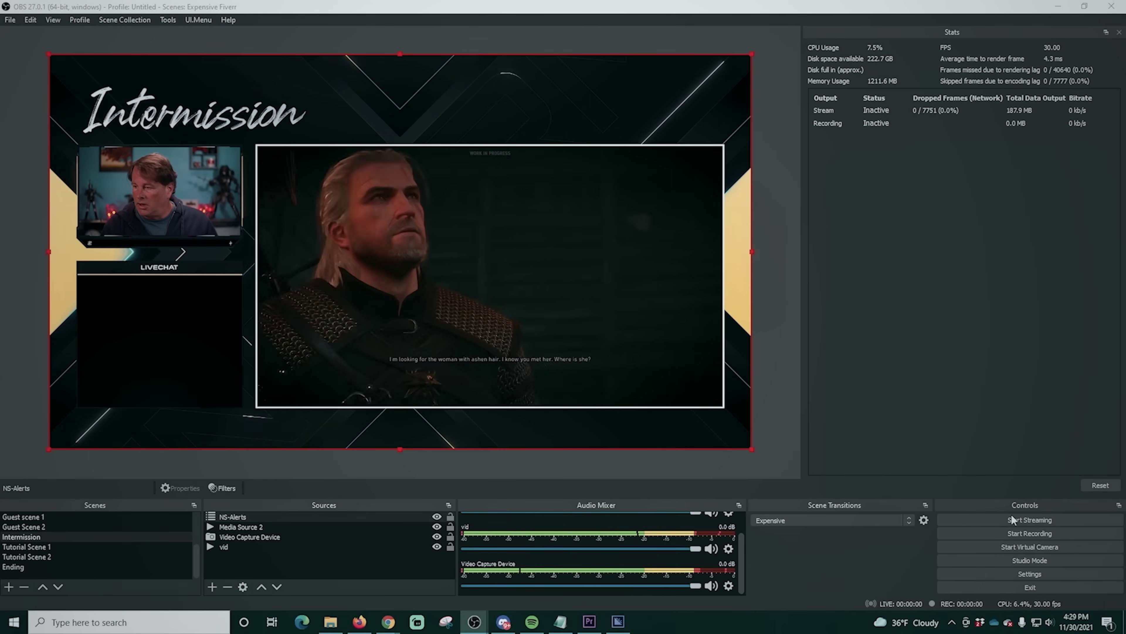
- Open the Output settings and review the NVENC presets, keeping Quality
click(1027, 574)
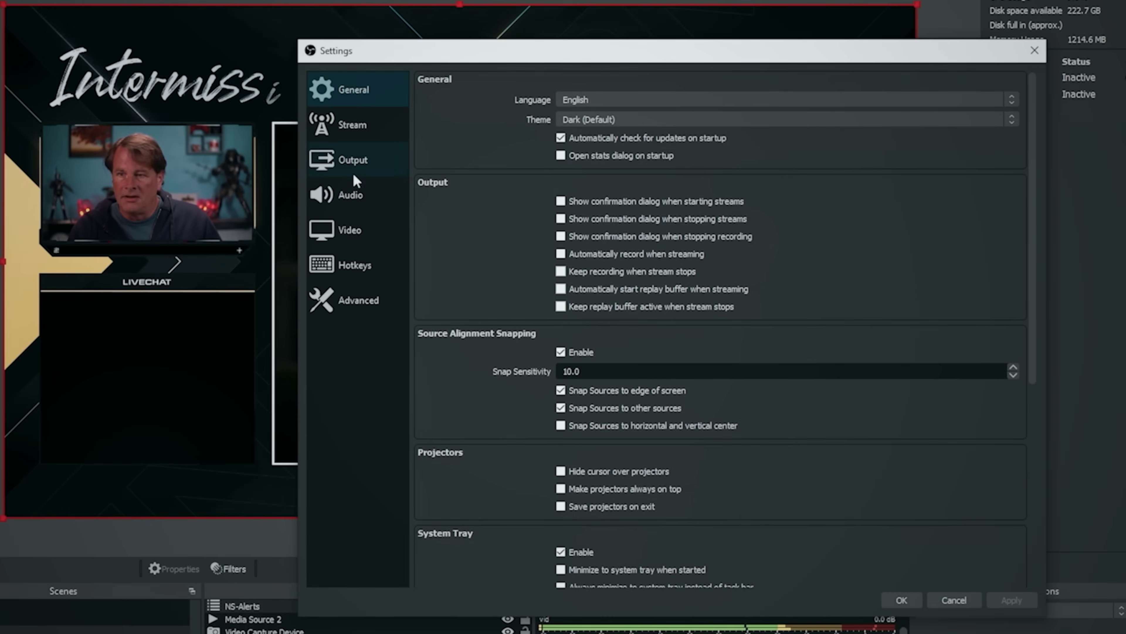
click(348, 162)
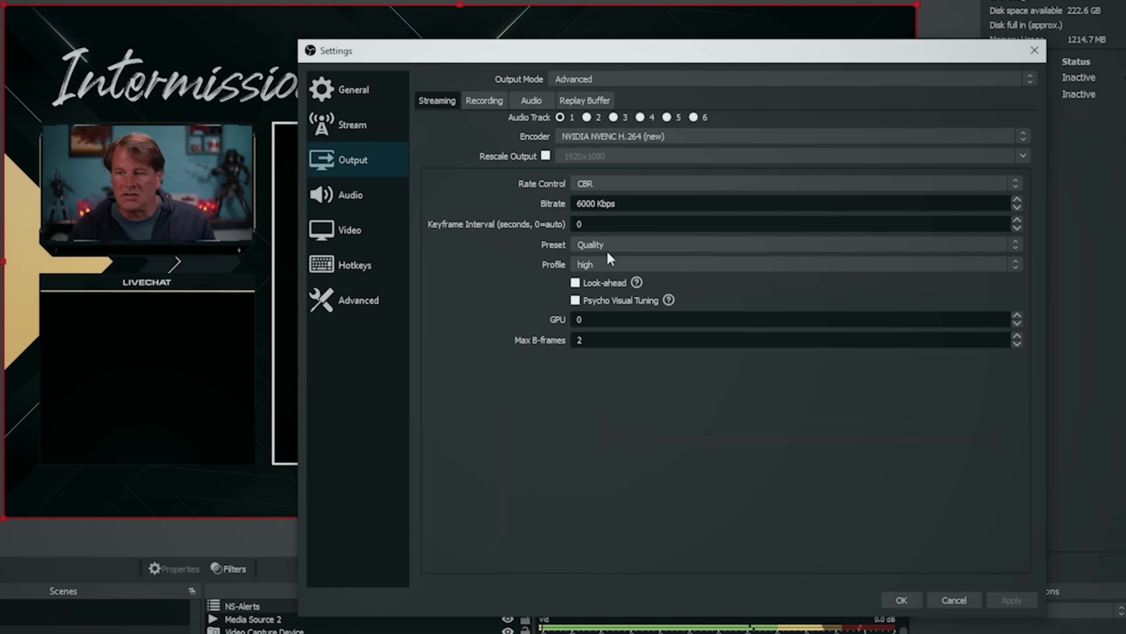
click(614, 244)
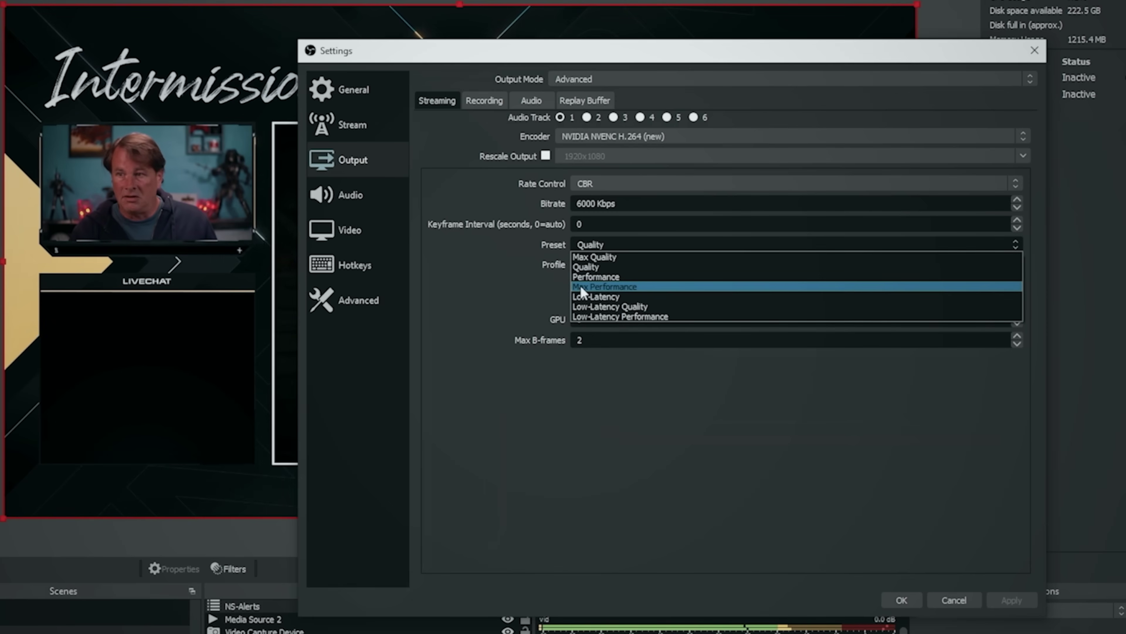
click(681, 136)
- Try the x264 encoder with the veryfast CPU preset, then cancel without saving
click(681, 137)
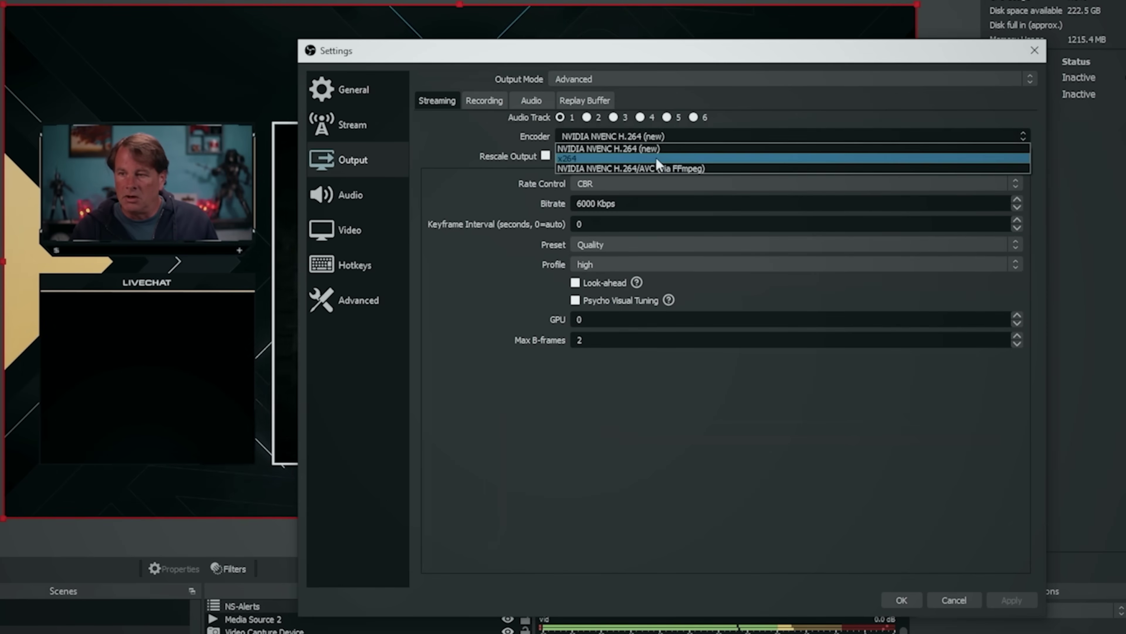
click(621, 168)
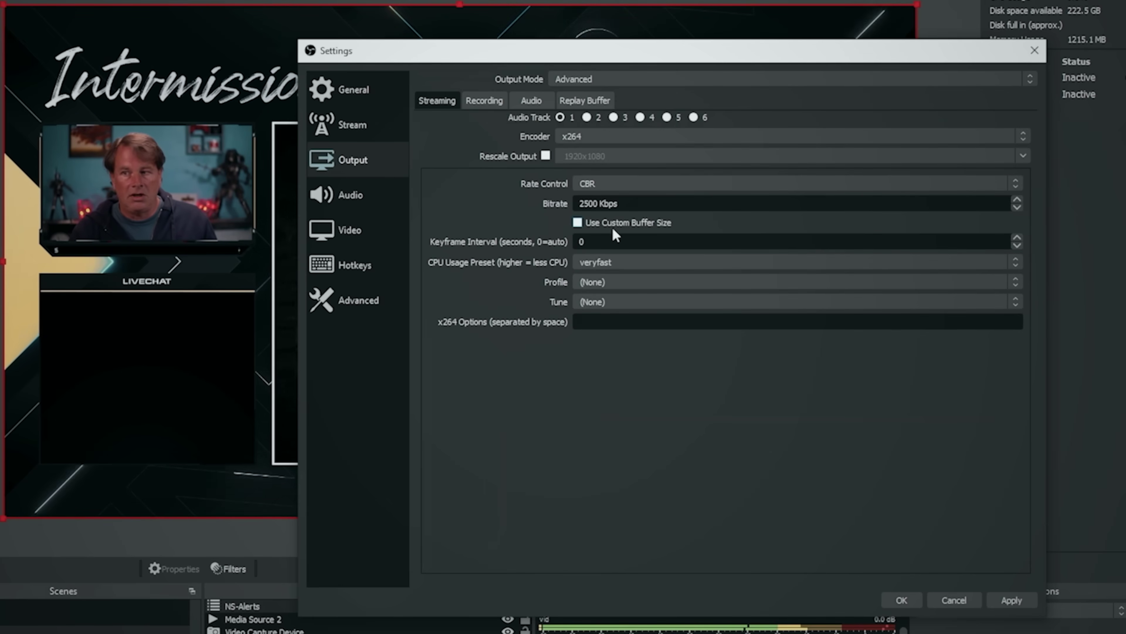
click(615, 260)
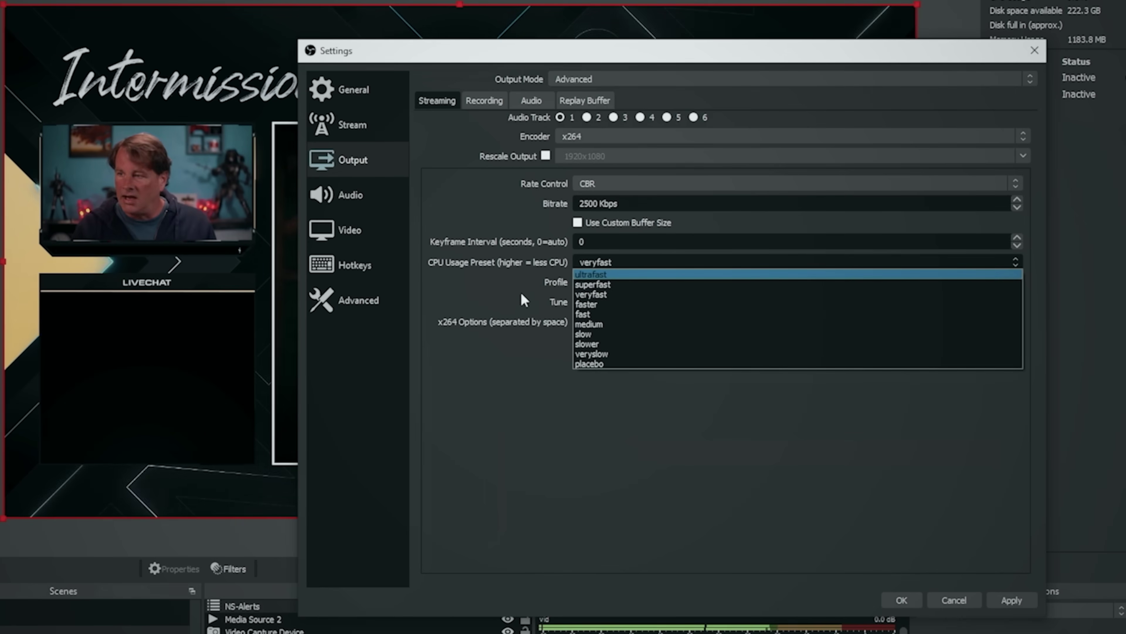
click(1035, 52)
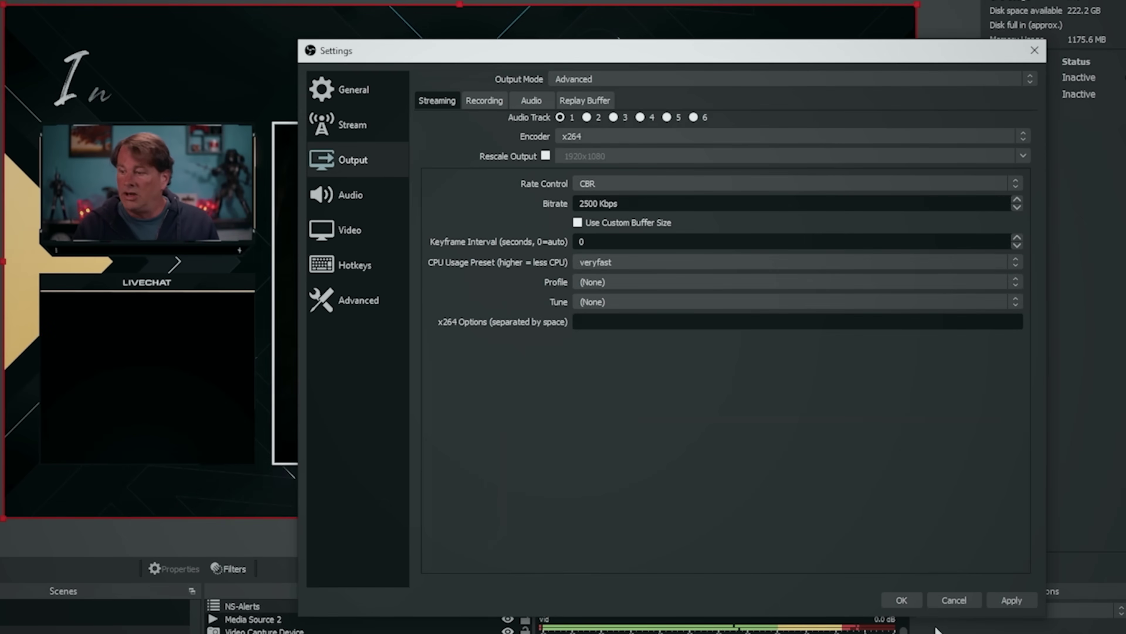
click(955, 600)
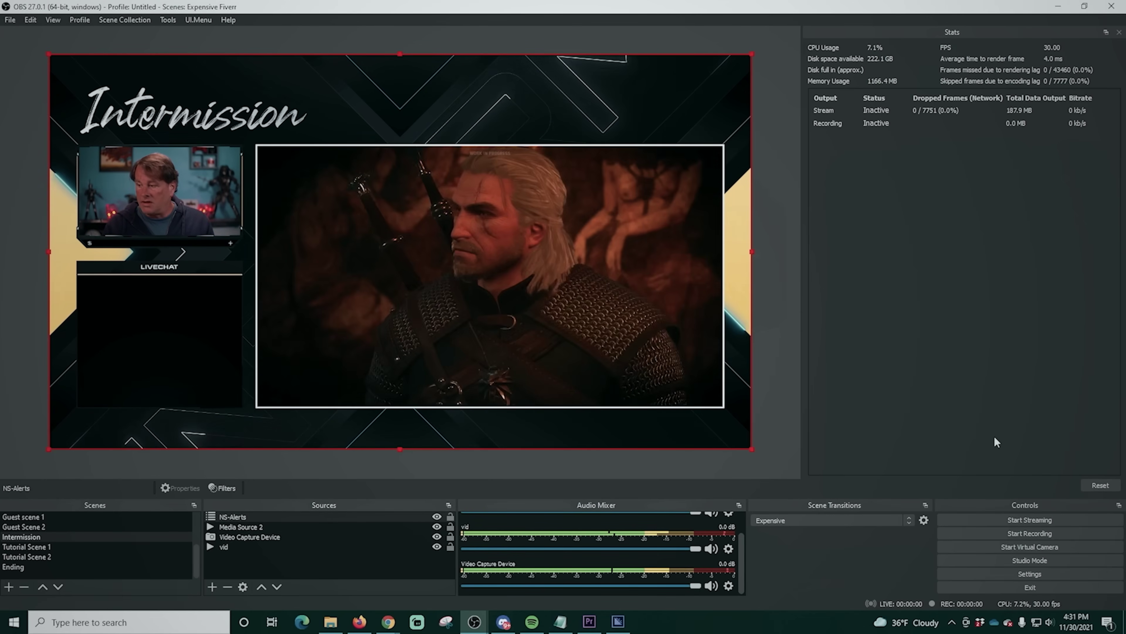
- Open the Video settings and check the base canvas resolutions, keeping 1920x1080
click(1014, 575)
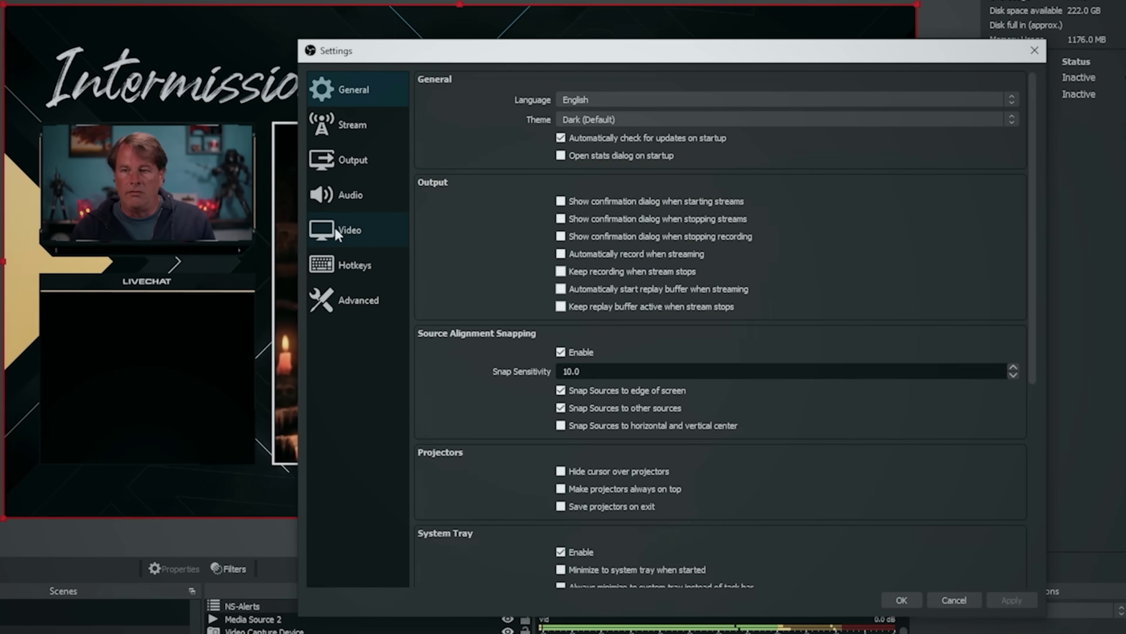
click(336, 228)
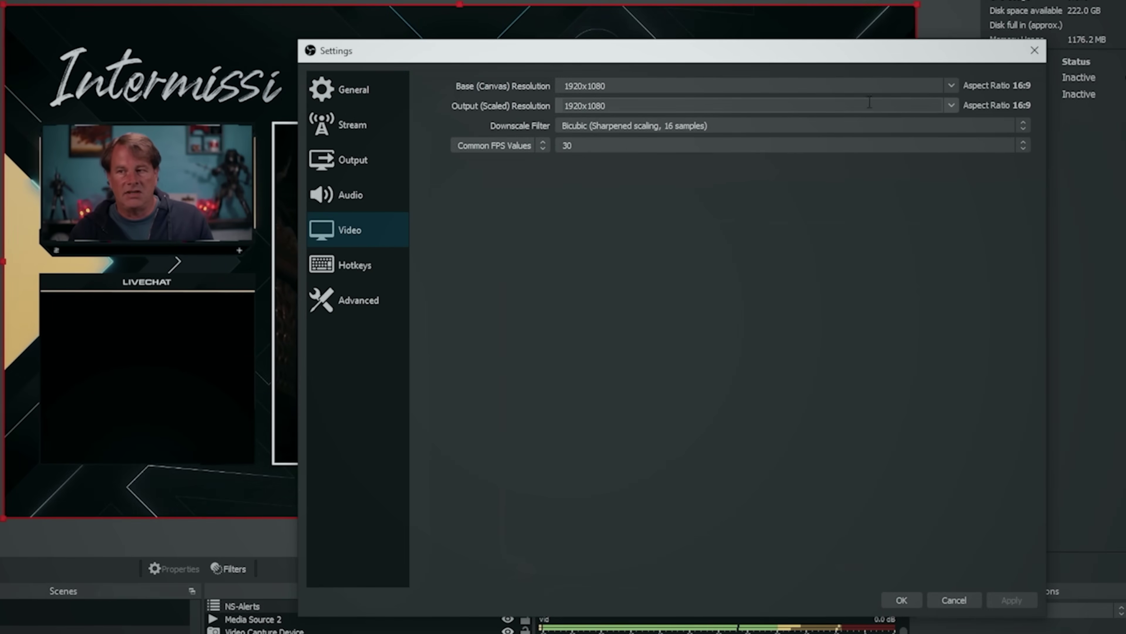
click(948, 86)
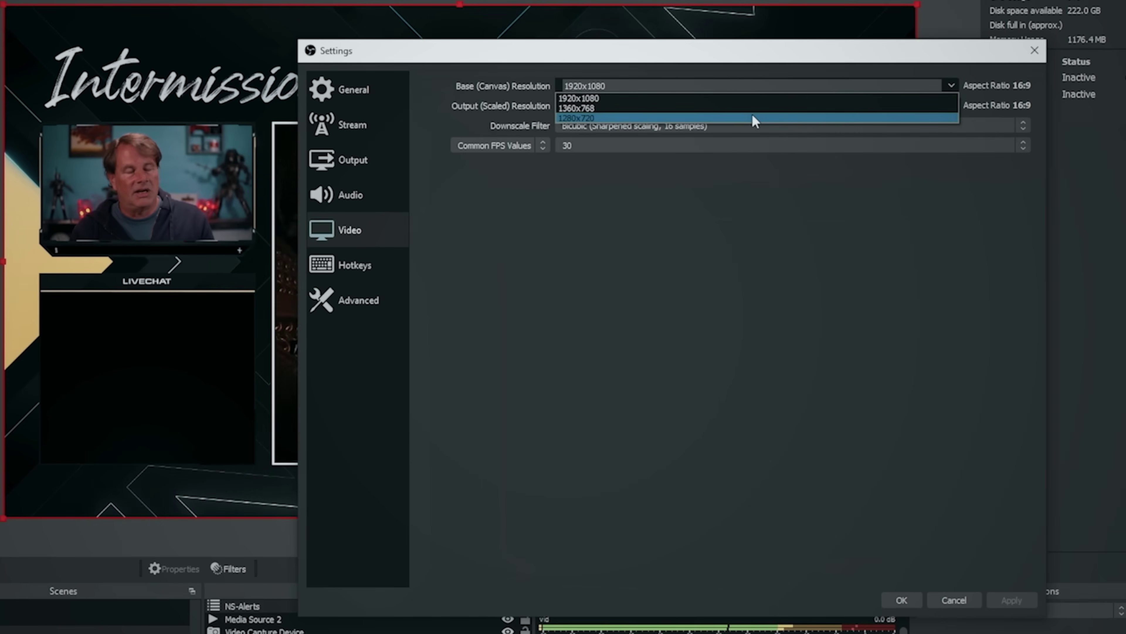
click(749, 227)
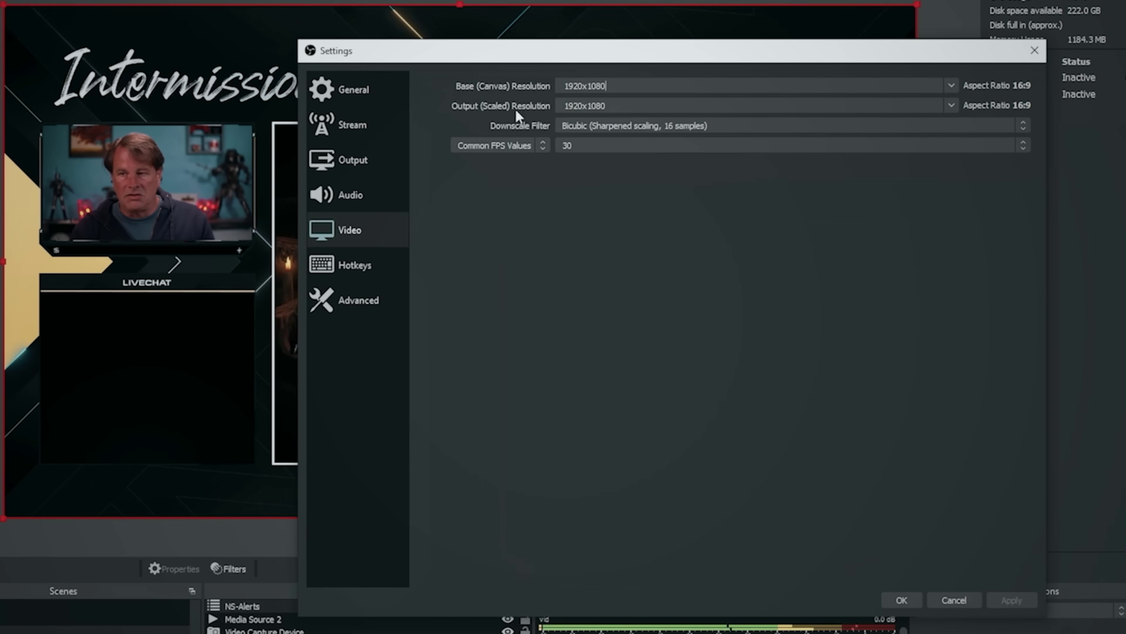